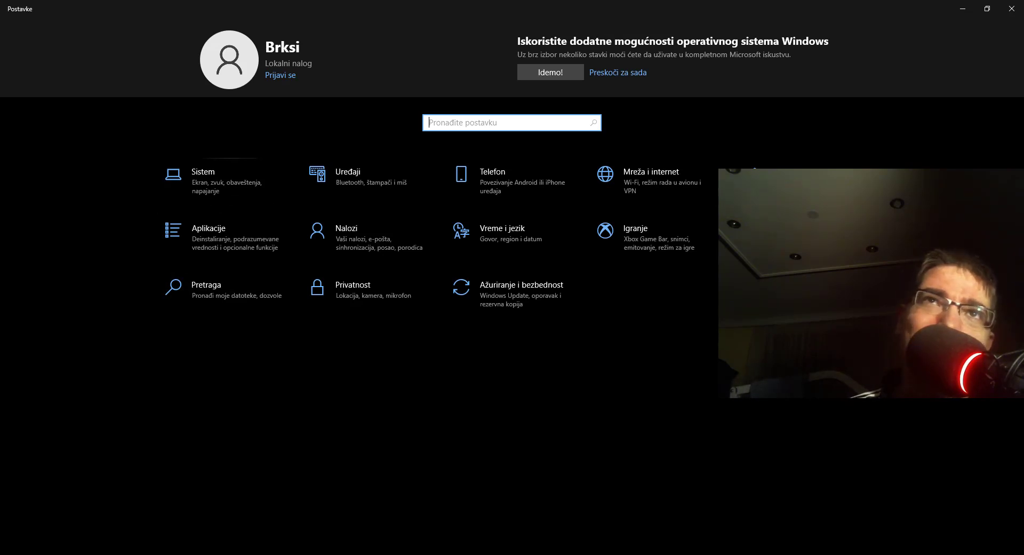
Open the system storage settings (Skladište) and show more storage categories for Lokalni disk (C:).
left_click(213, 179)
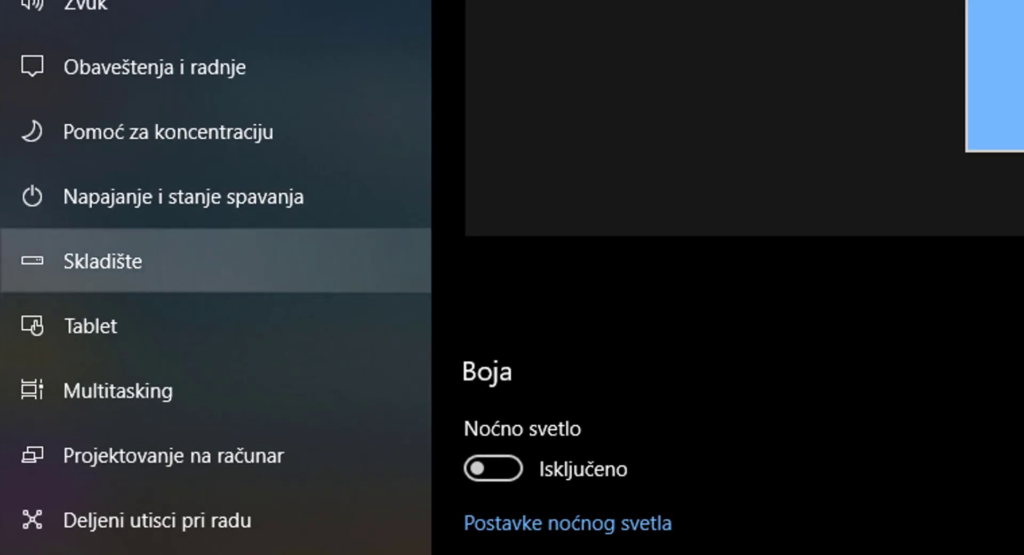
left_click(102, 261)
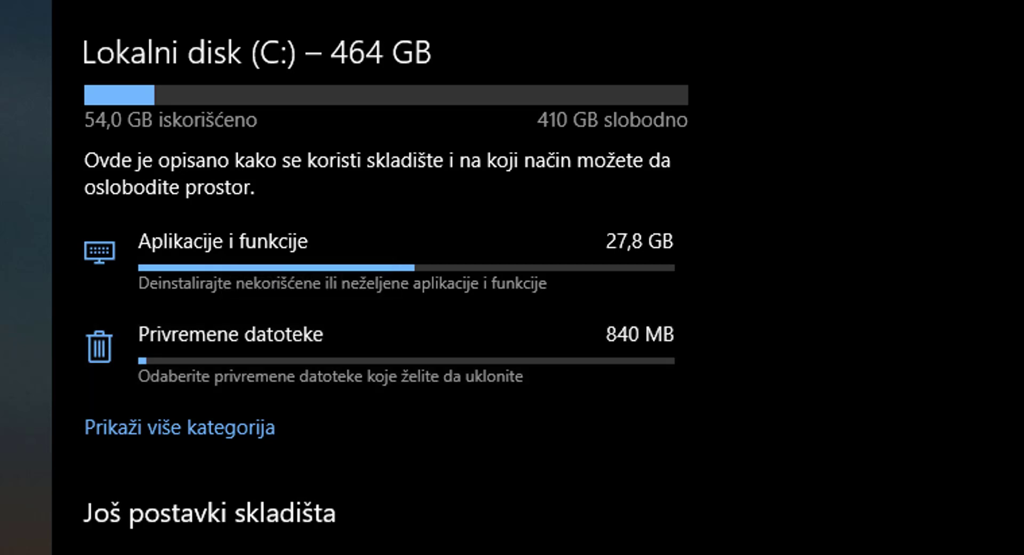
left_click(179, 428)
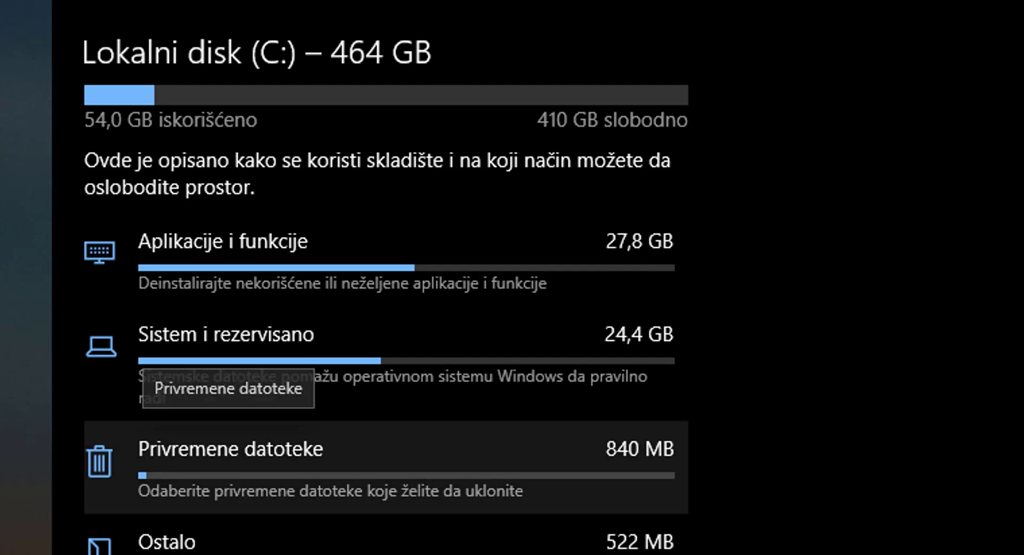
Examine the storage categories of Lokalni disk (C:) and open the temporary files category (Privremene datoteke).
scroll(387, 277, "down", 3)
scroll(387, 427, "down", 3)
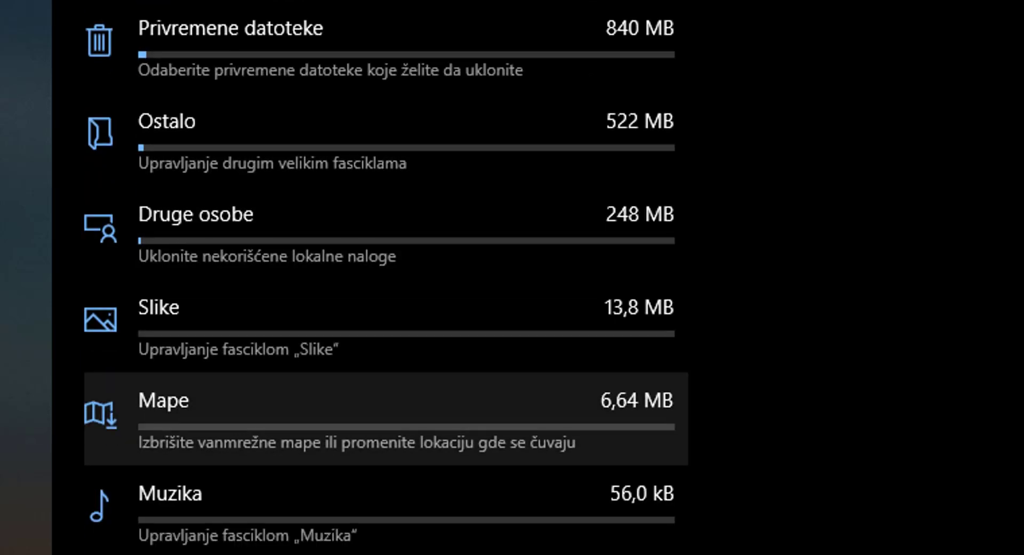
scroll(386, 416, "down", 3)
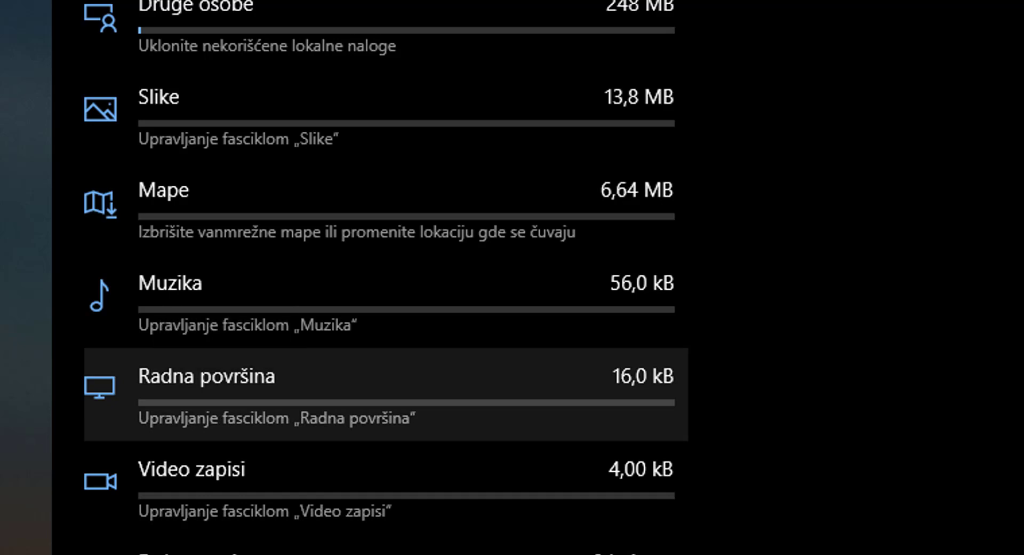
scroll(374, 416, "up", 10)
scroll(374, 416, "down", 4)
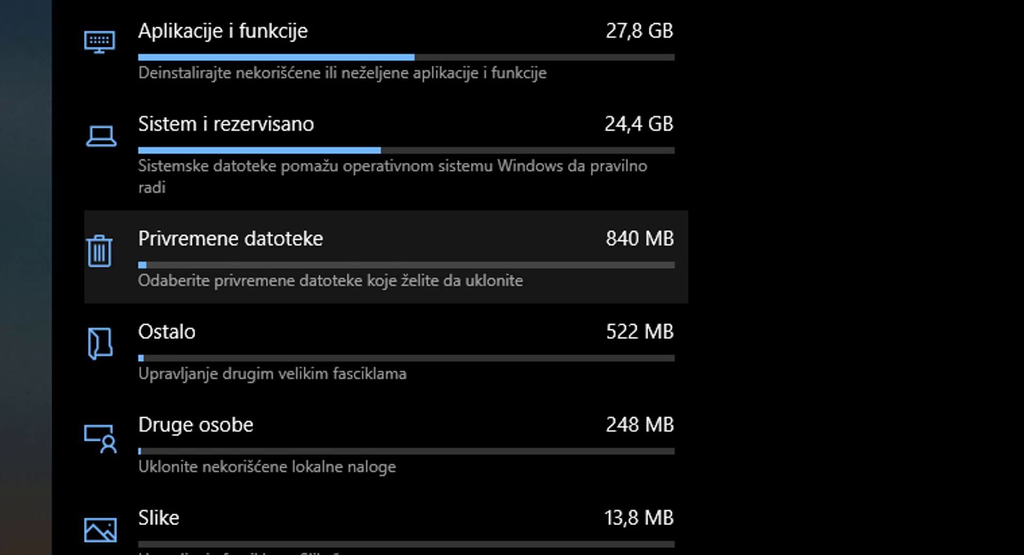
left_click(320, 256)
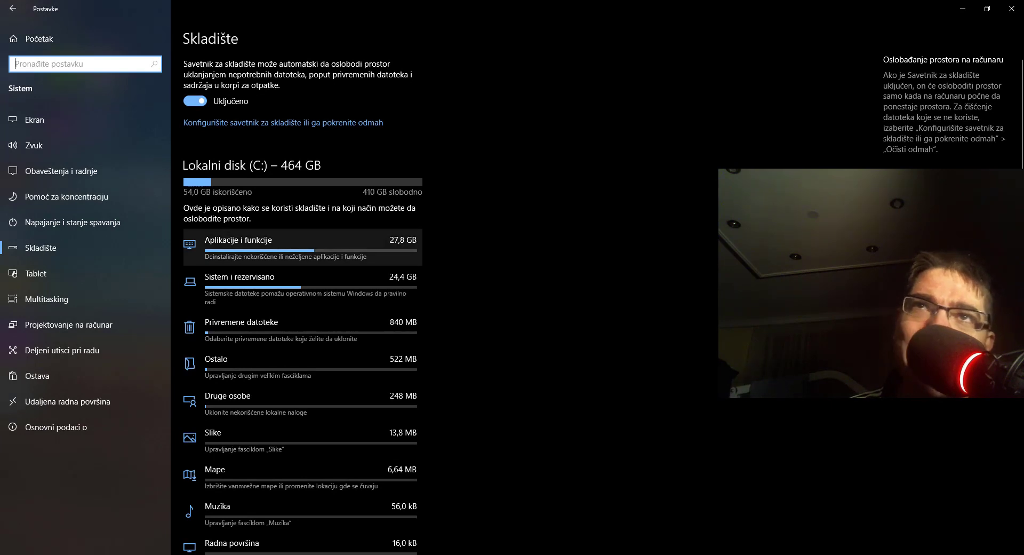
Examine the installed programs and their sizes under Aplikacije i funkcije, and return to the storage overview.
left_click(298, 247)
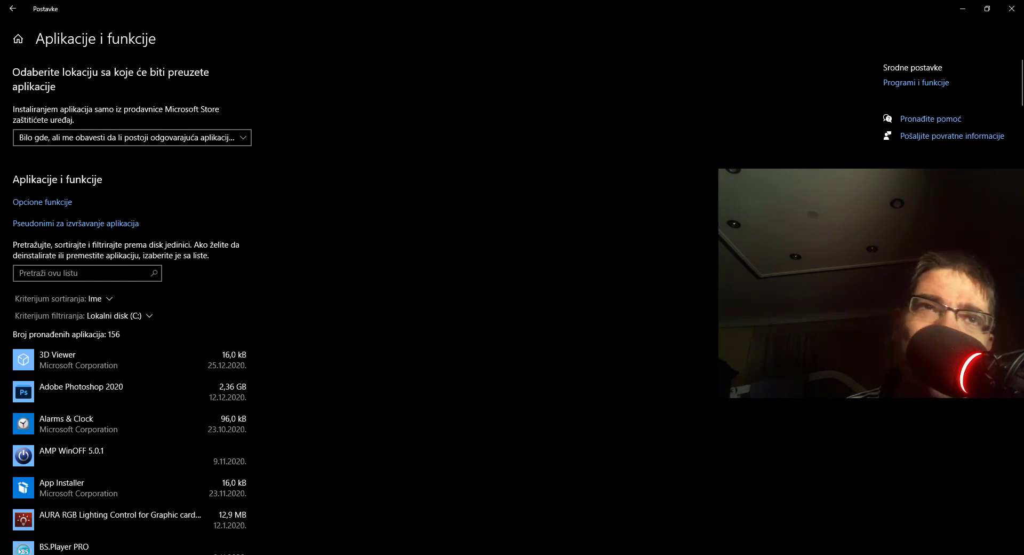
scroll(128, 357, "down", 4)
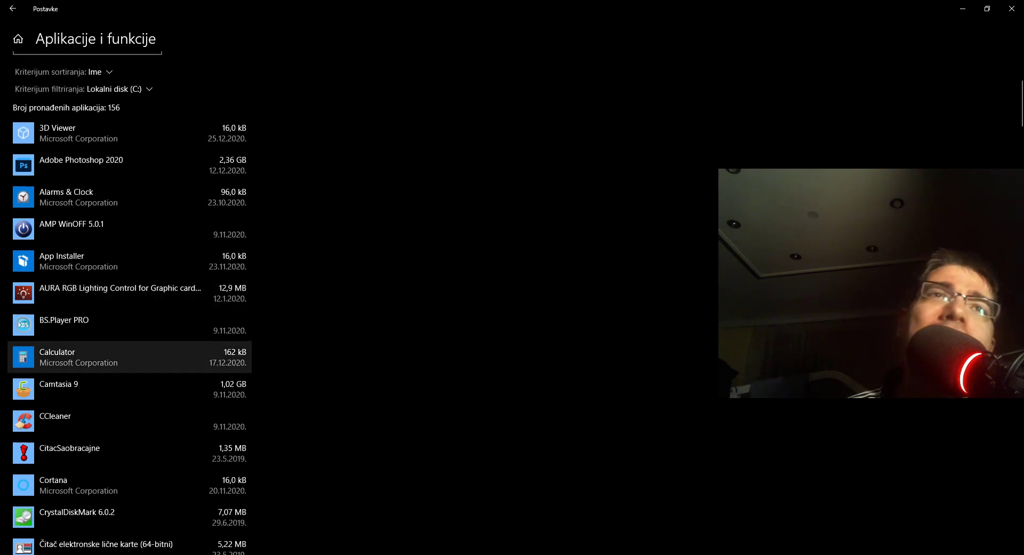
scroll(128, 363, "down", 3)
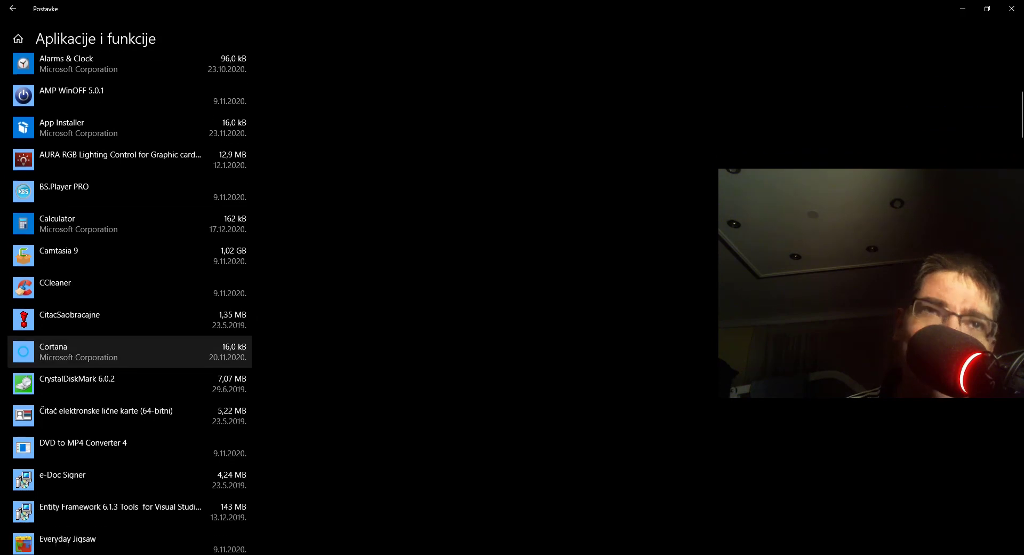
scroll(128, 368, "down", 3)
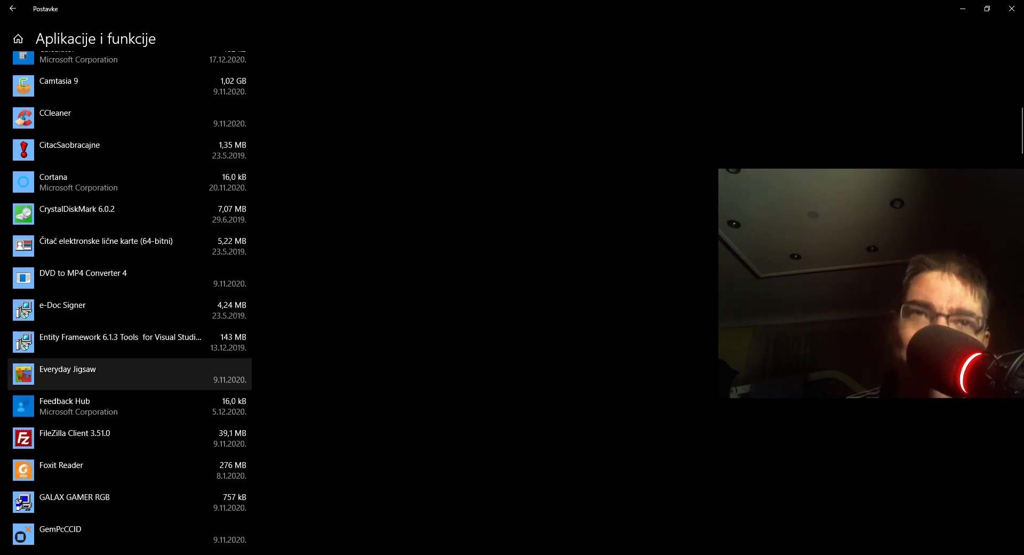
scroll(128, 368, "down", 1)
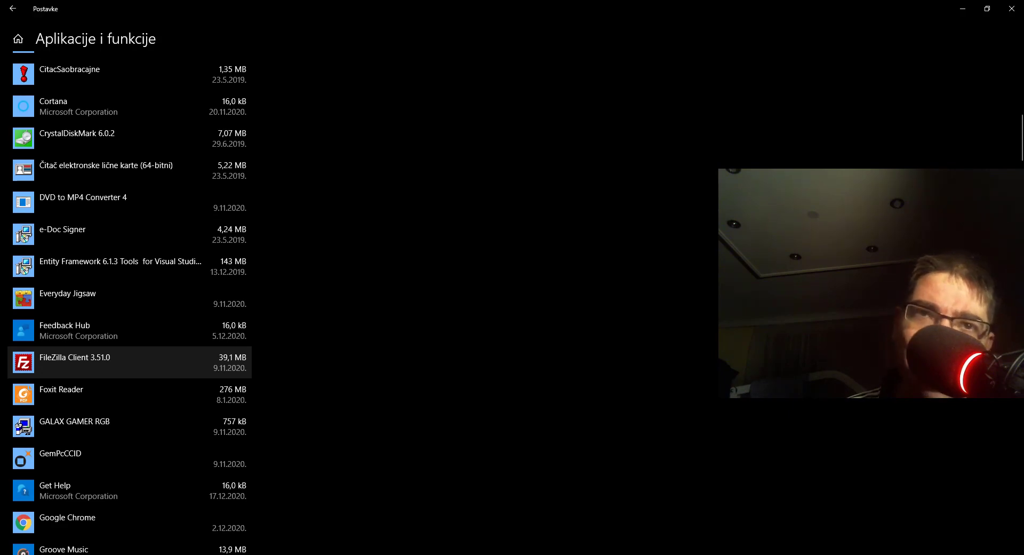
scroll(128, 362, "down", 4)
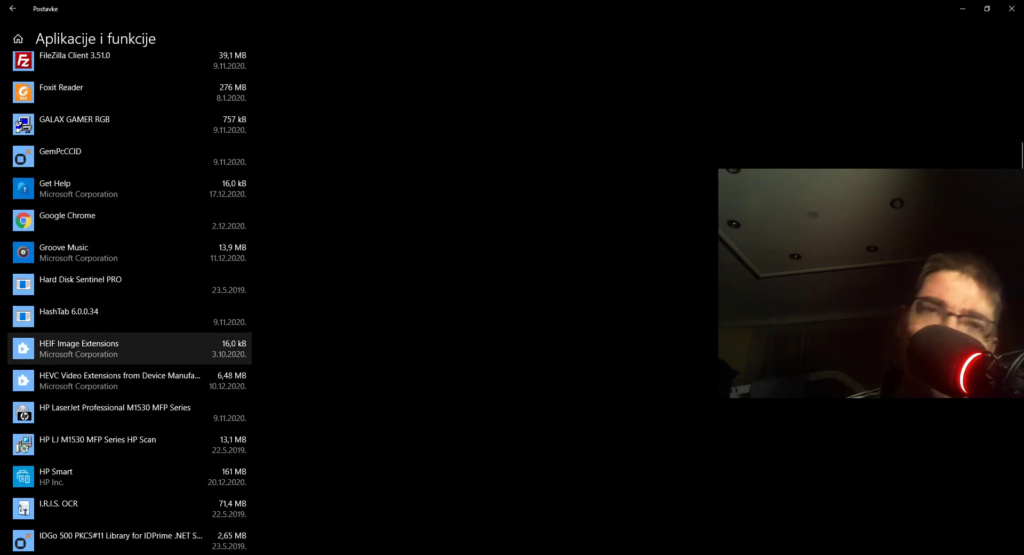
scroll(128, 349, "up", 12)
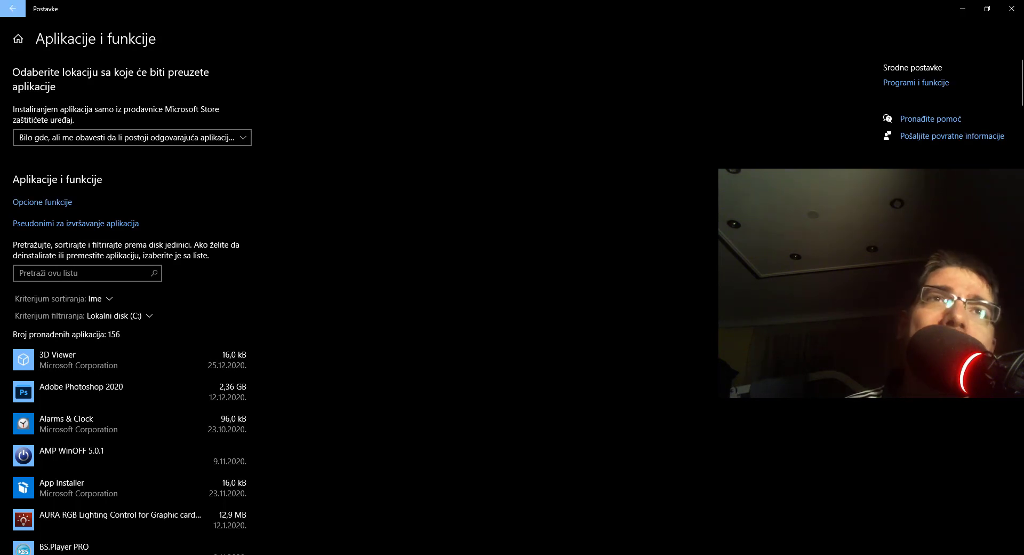
left_click(13, 9)
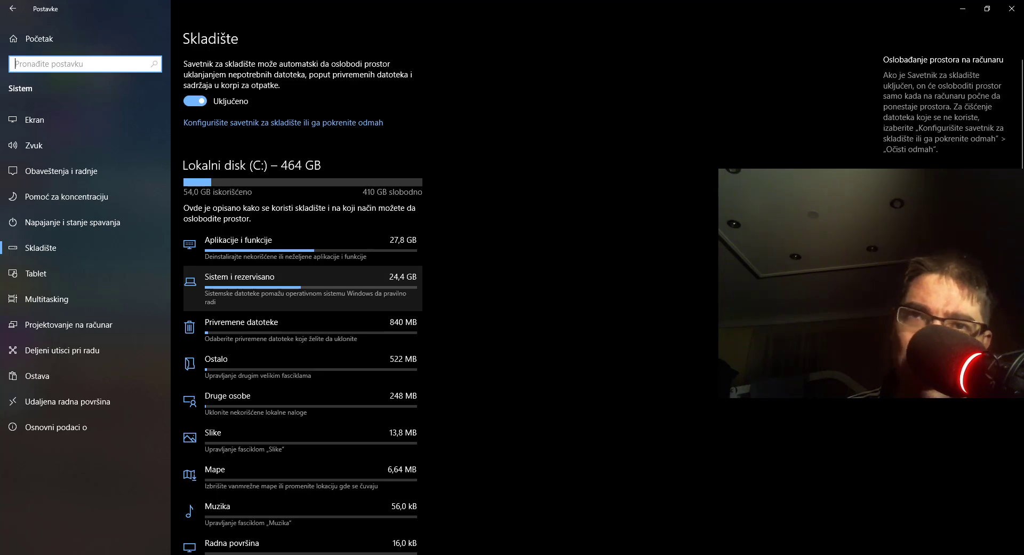
Check which drives are offered as the save location for new apps, keep the current choice, and close the settings.
scroll(299, 288, "down", 8)
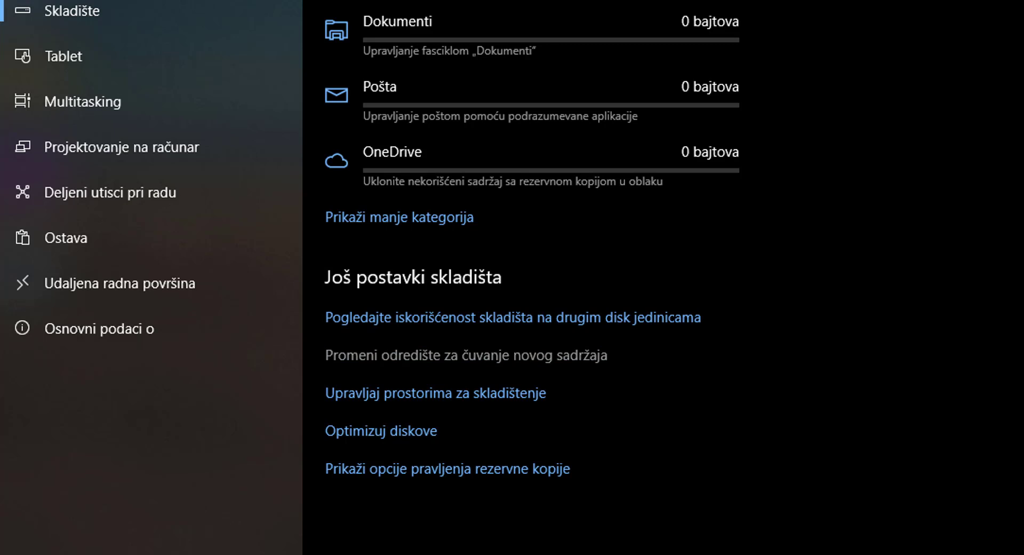
left_click(466, 355)
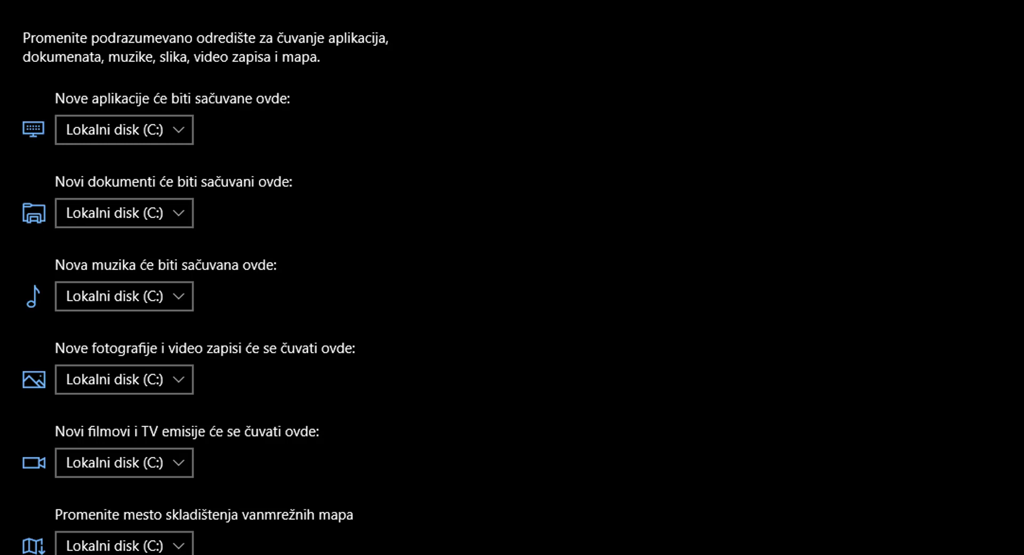
left_click(124, 129)
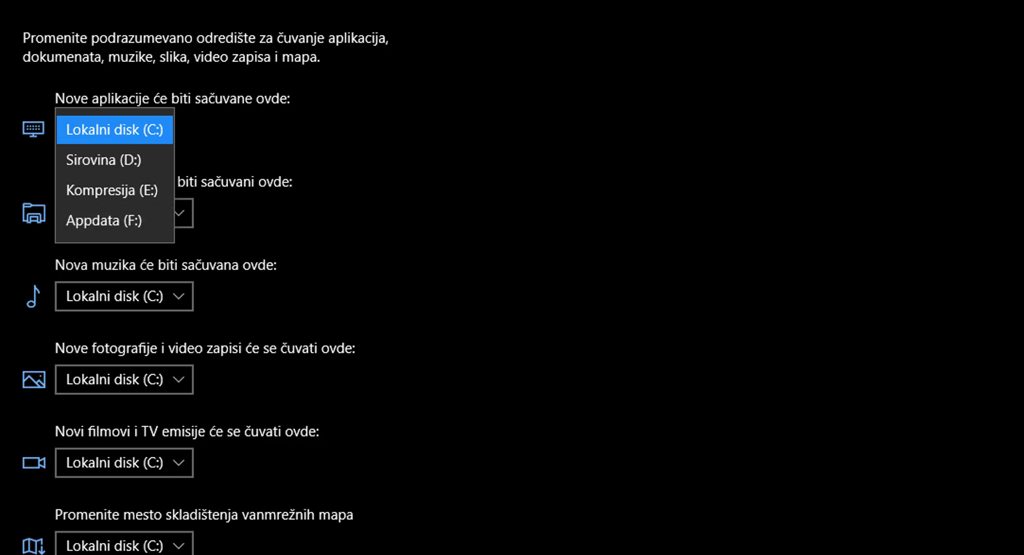
key("Escape")
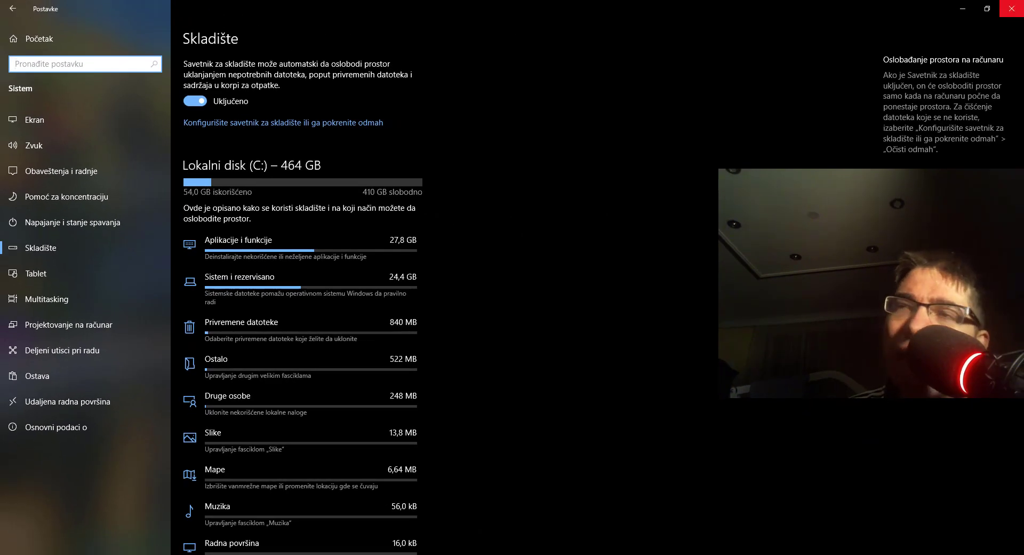
left_click(1012, 9)
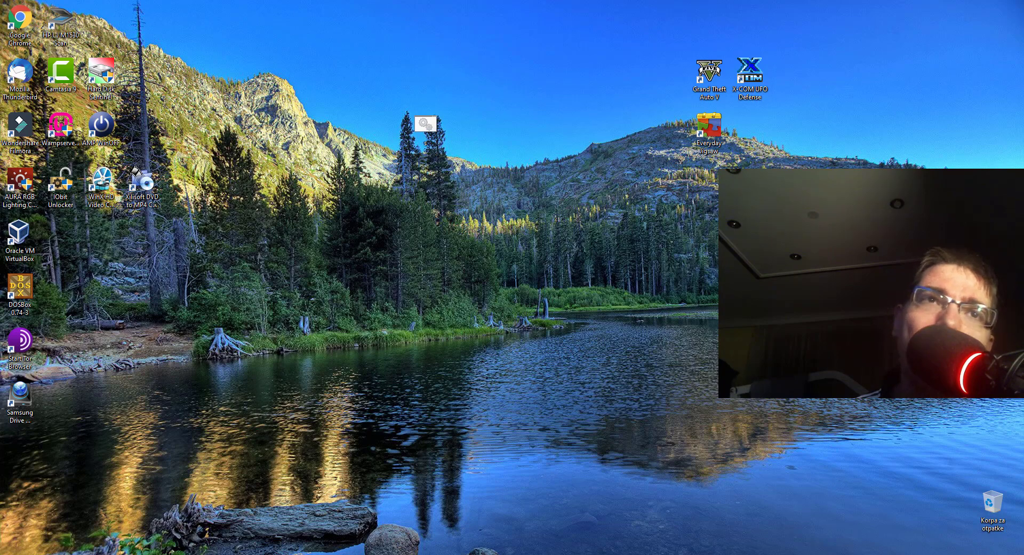
Search Windows for %temp% and open the user's temporary files folder.
key("super")
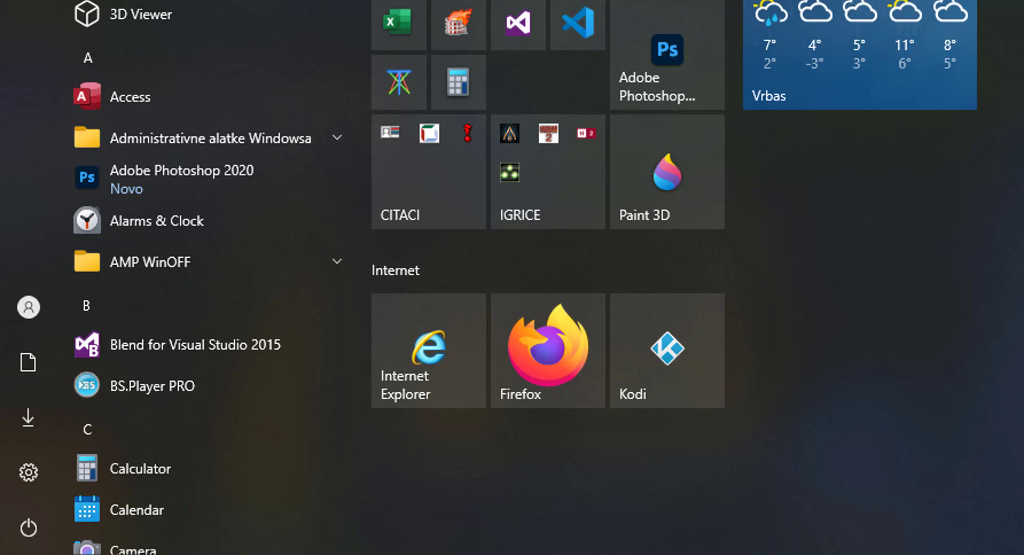
type("%")
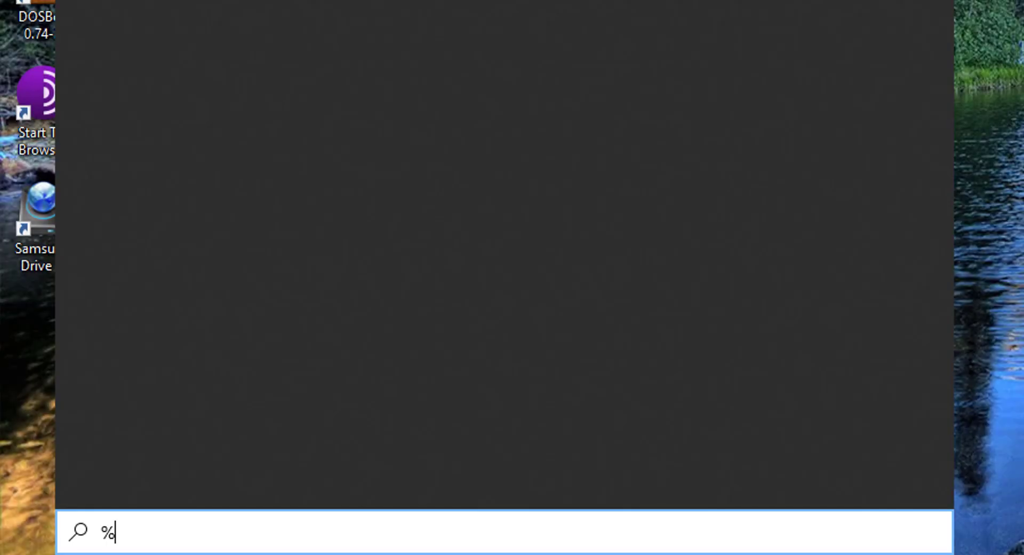
type("te")
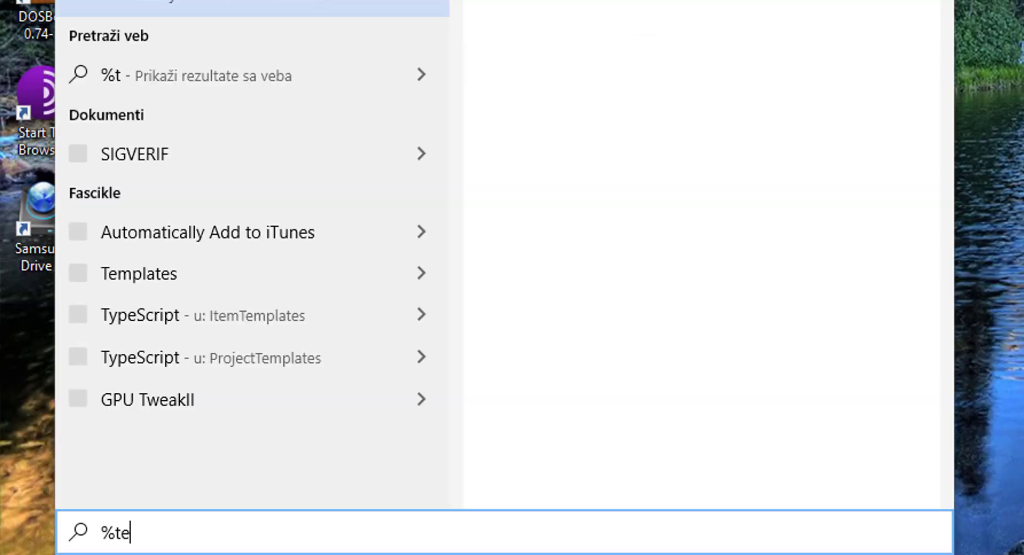
type("mp")
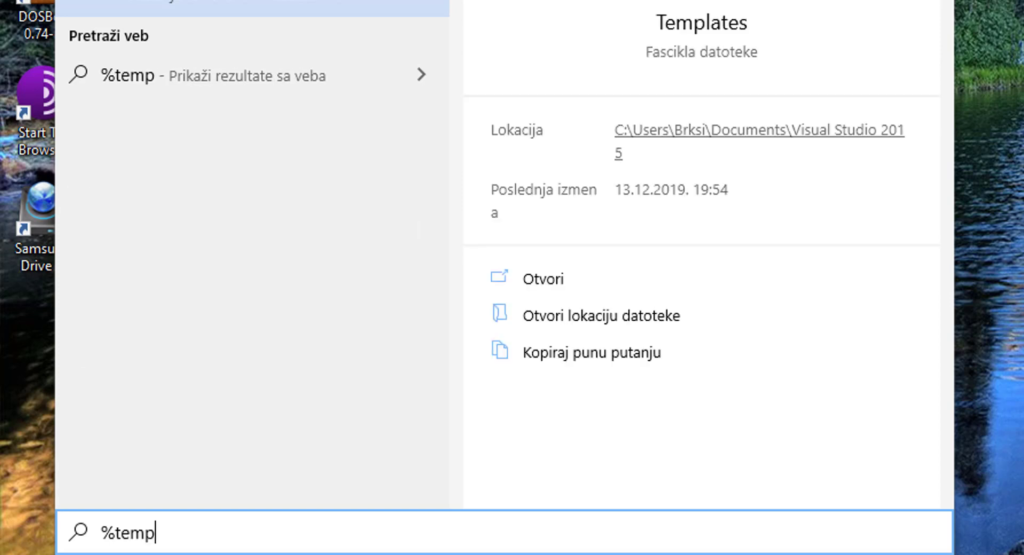
type("%")
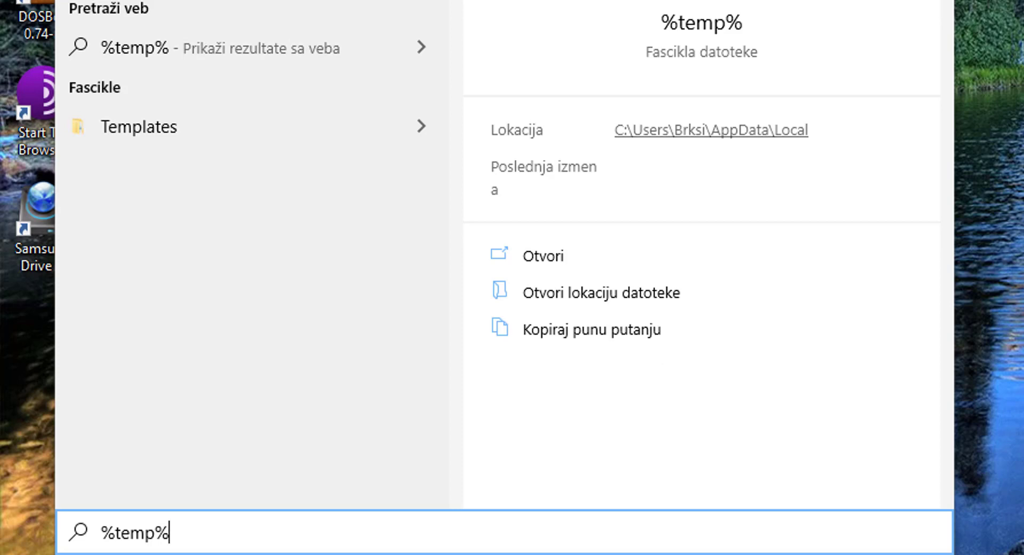
key("Return")
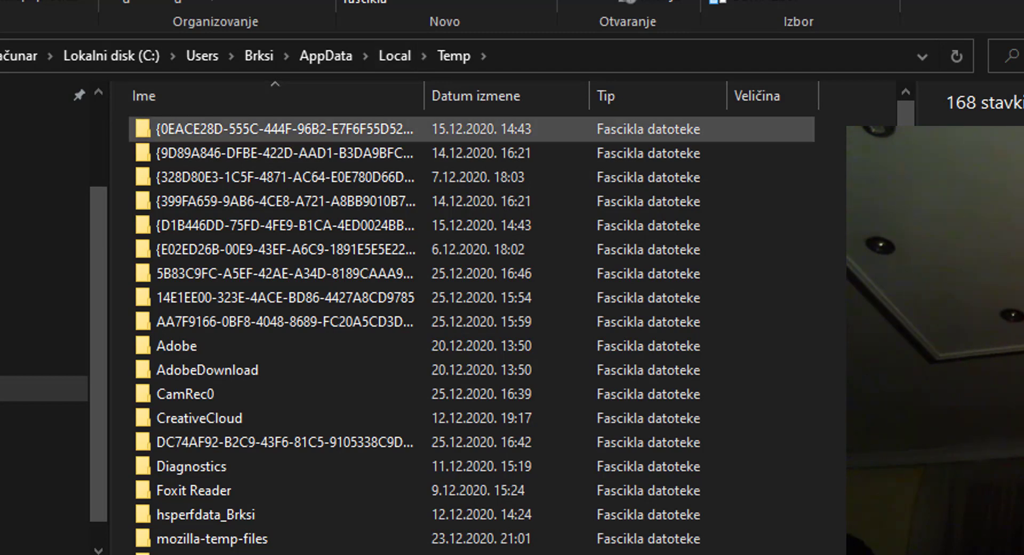
Permanently delete all items in the user's Temp folder, skipping every item that is in use, and close the folder.
left_click(282, 129)
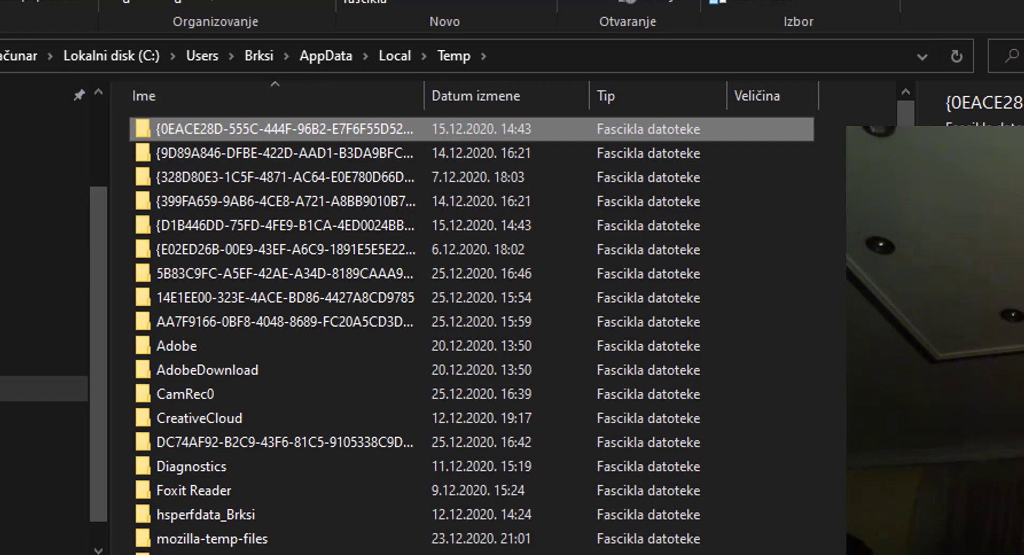
key("ctrl+a")
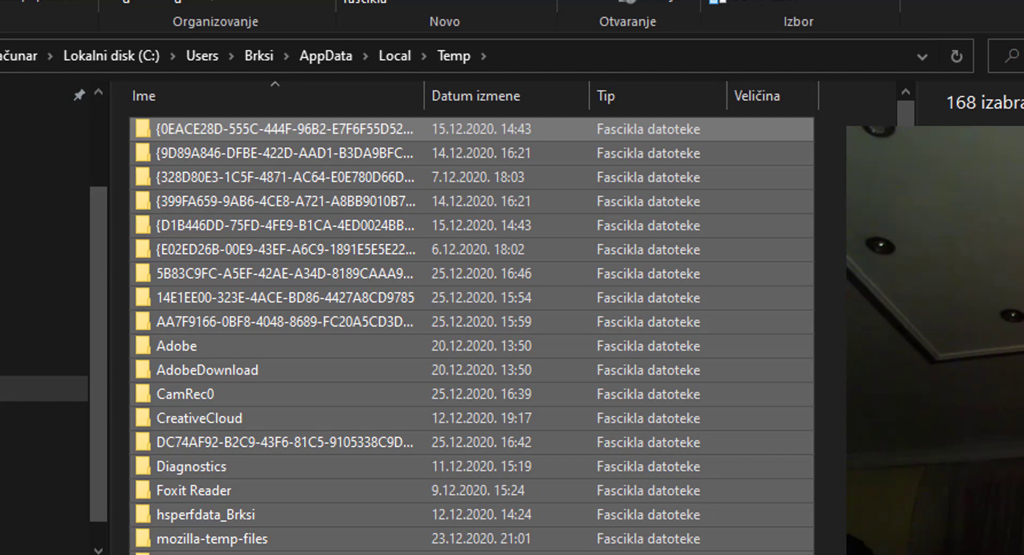
key("shift+Delete")
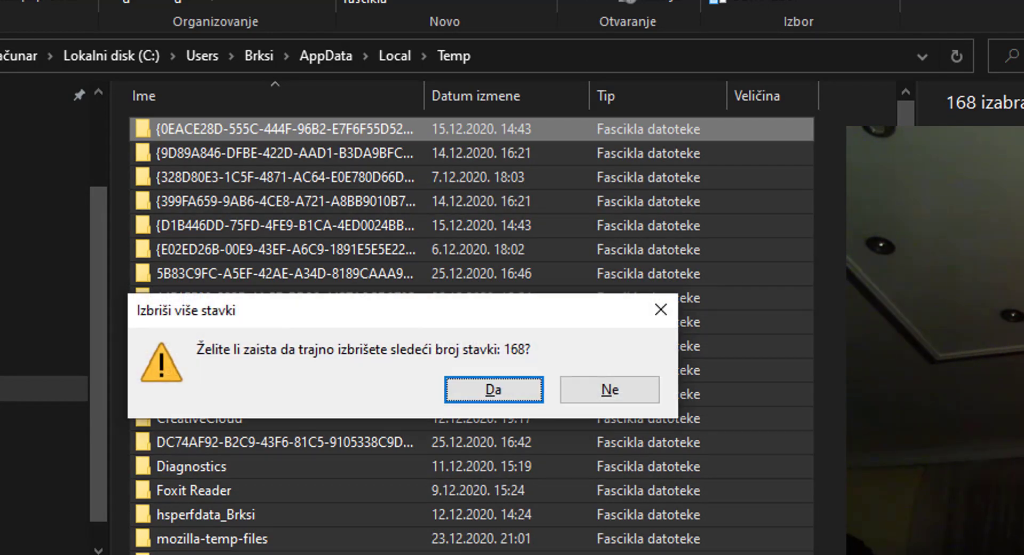
key("Return")
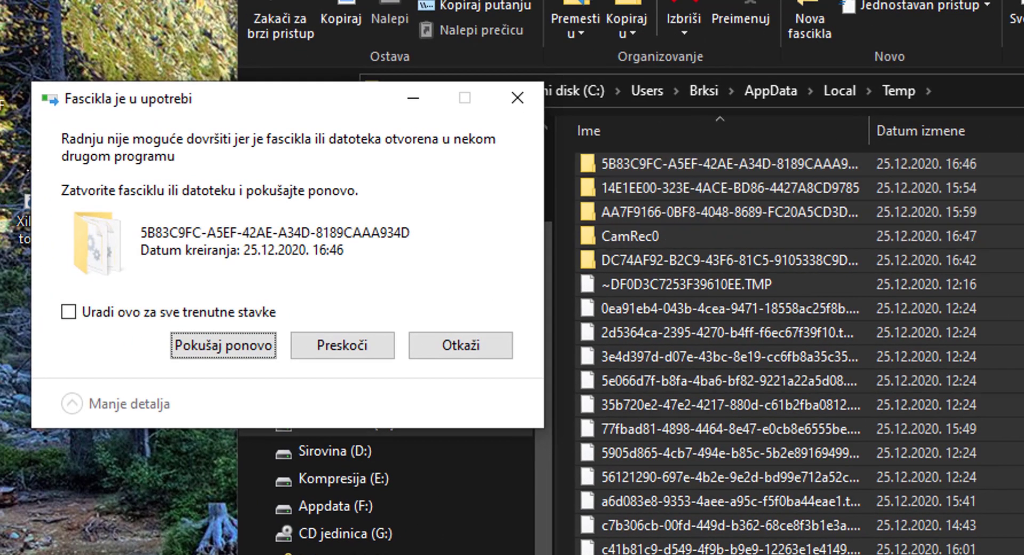
left_click(68, 311)
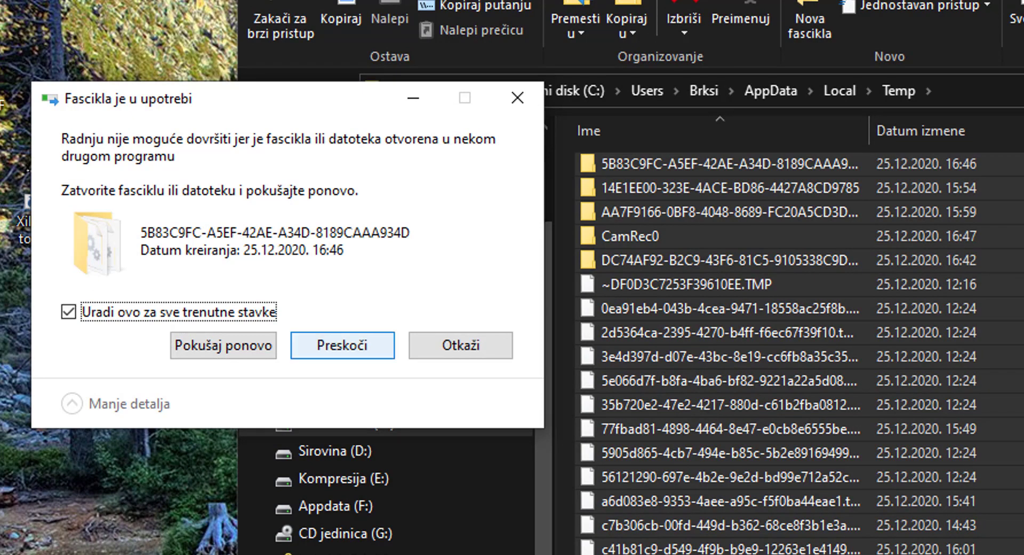
left_click(342, 345)
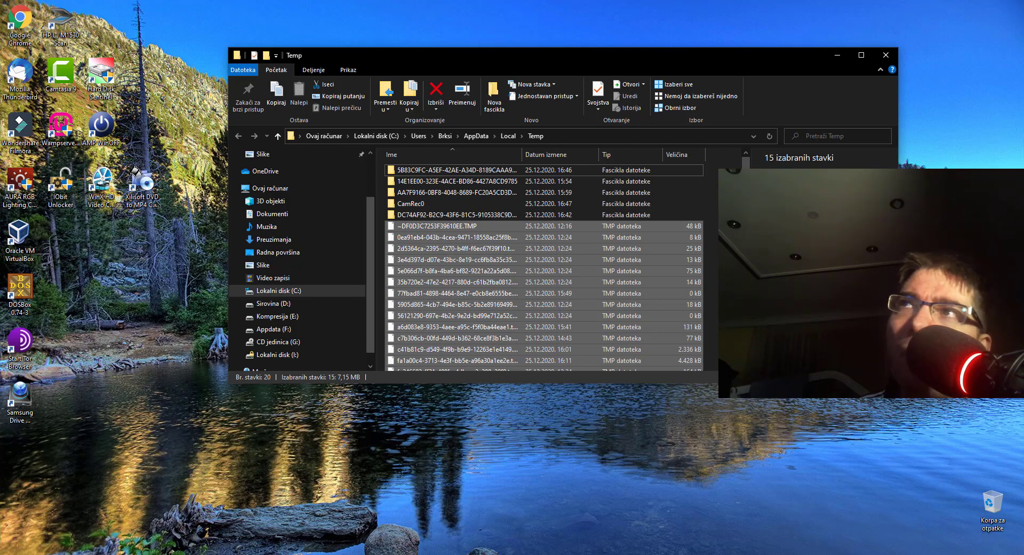
left_click(885, 55)
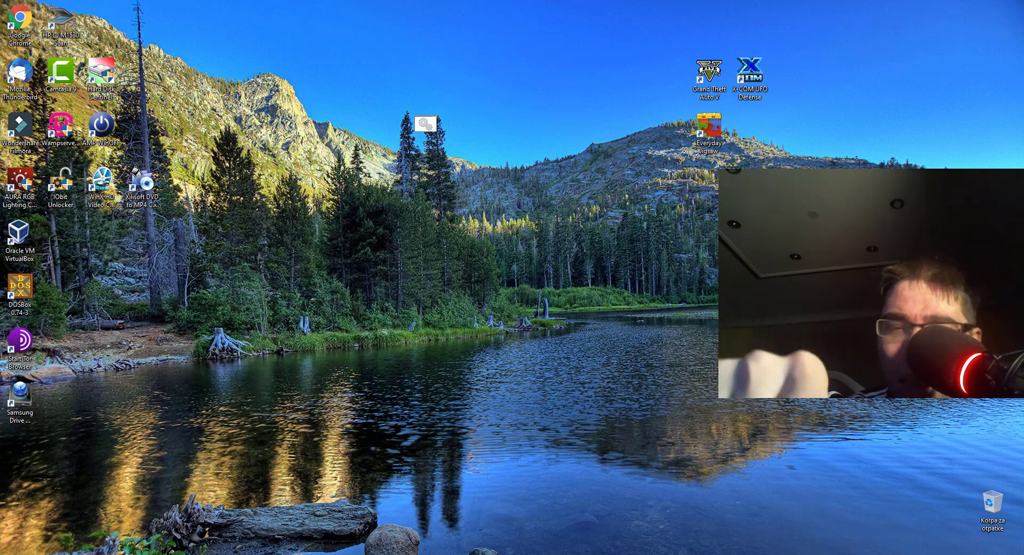
Open the Windows Temp folder by running the command temp.
key("super")
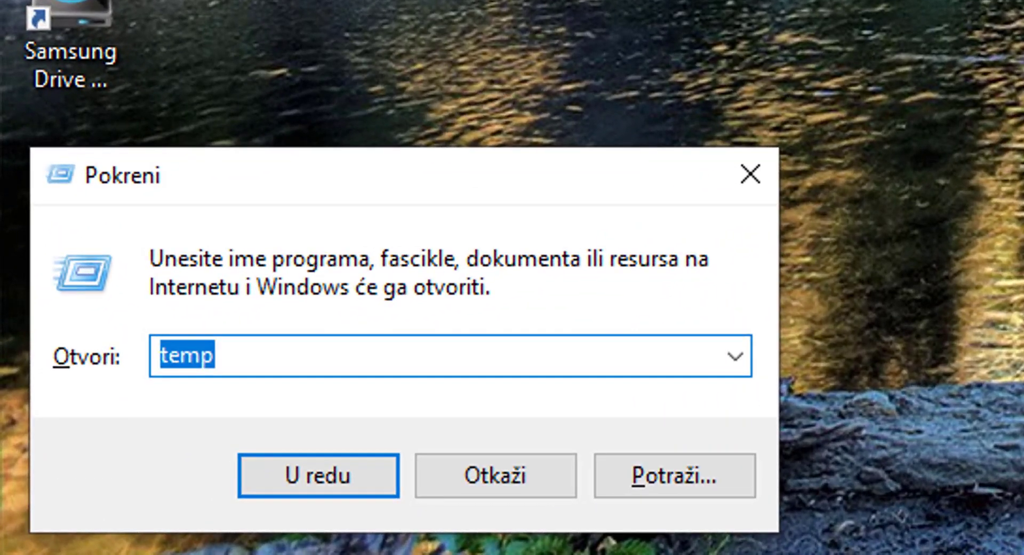
key("Return")
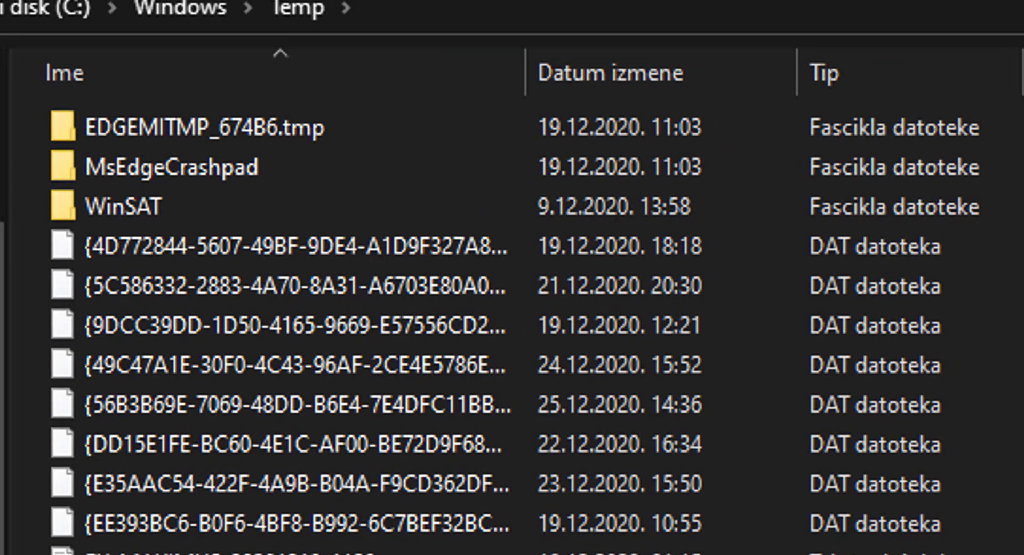
Permanently delete all items in the Windows Temp folder with administrator permission, skipping every item in use, and close the folder.
left_click(613, 127)
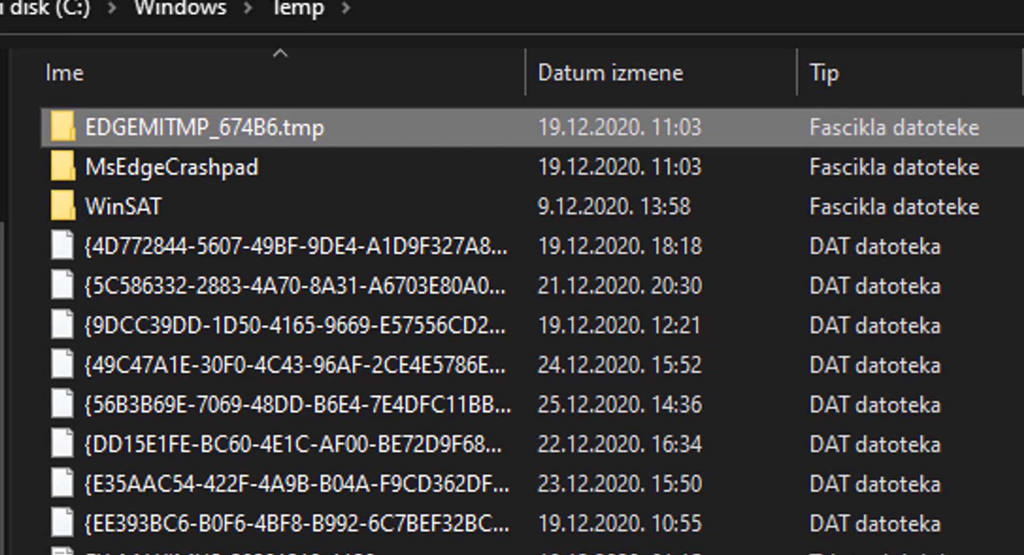
key("ctrl+a")
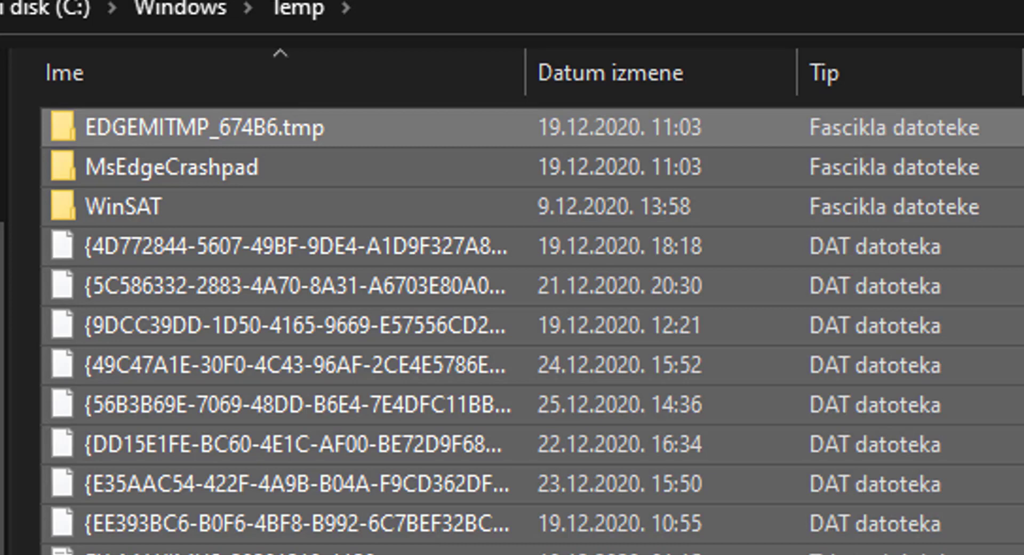
key("shift+Delete")
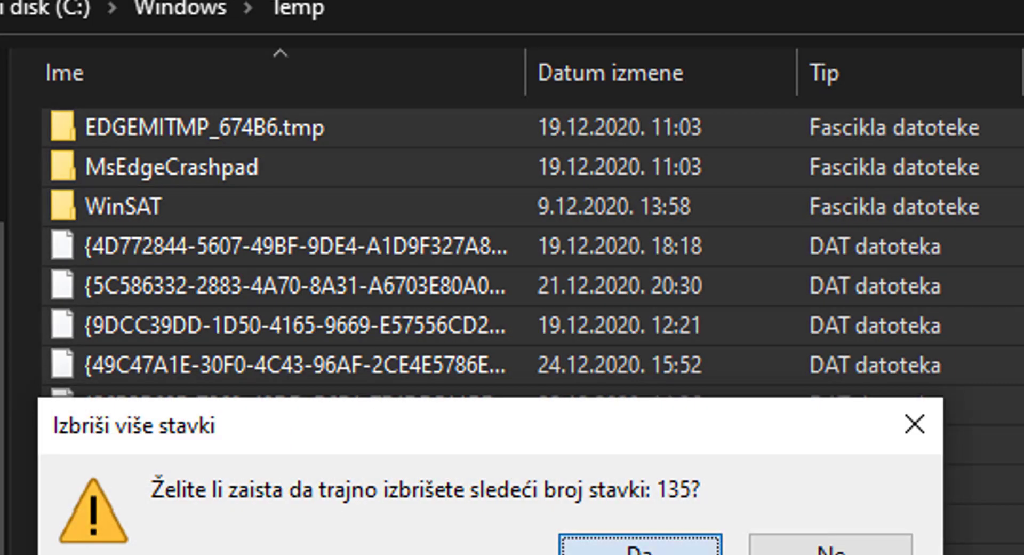
key("Return")
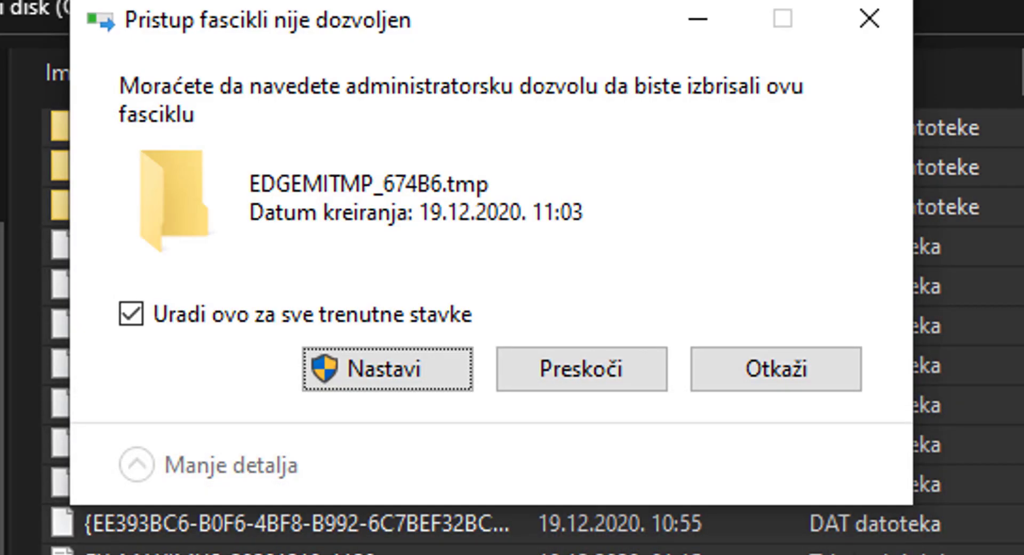
key("Return")
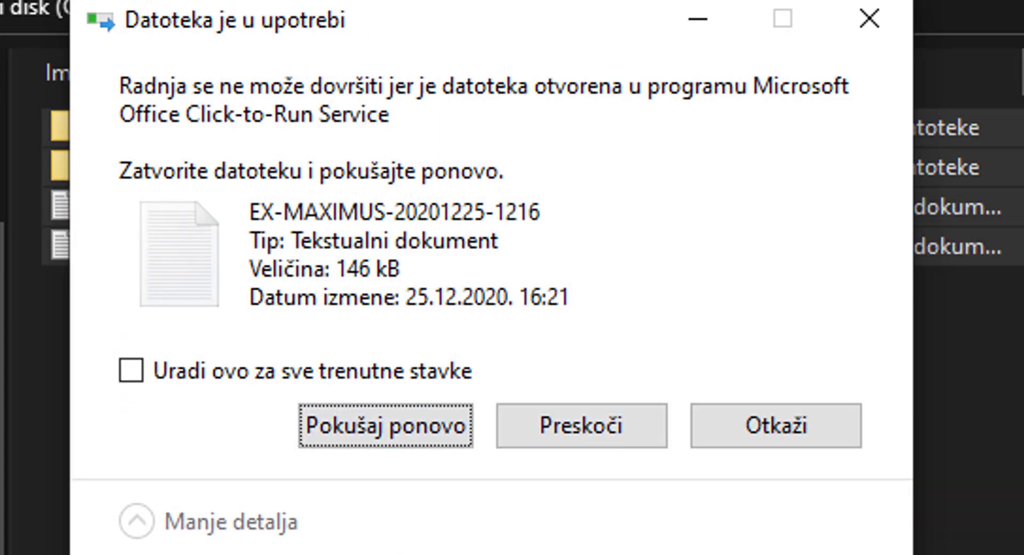
left_click(131, 369)
key("Return")
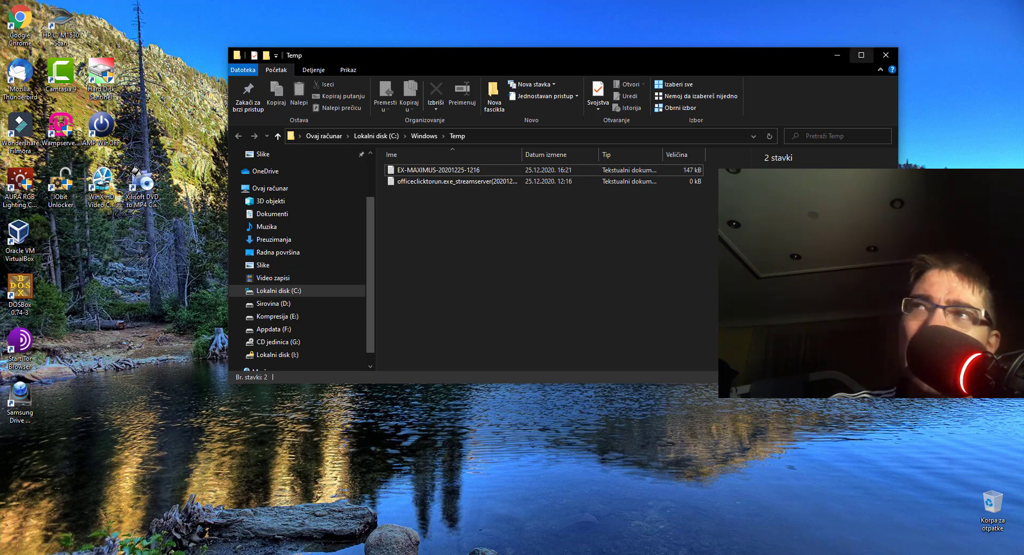
left_click(887, 55)
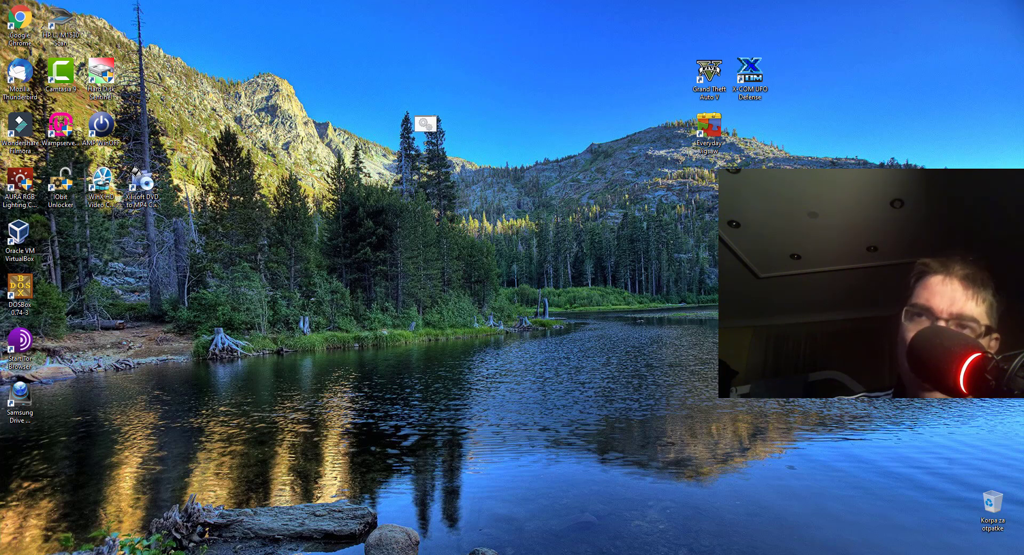
Open Task Manager with full details, review which programs start with Windows, including iTunes Helper, and close it.
right_click(646, 554)
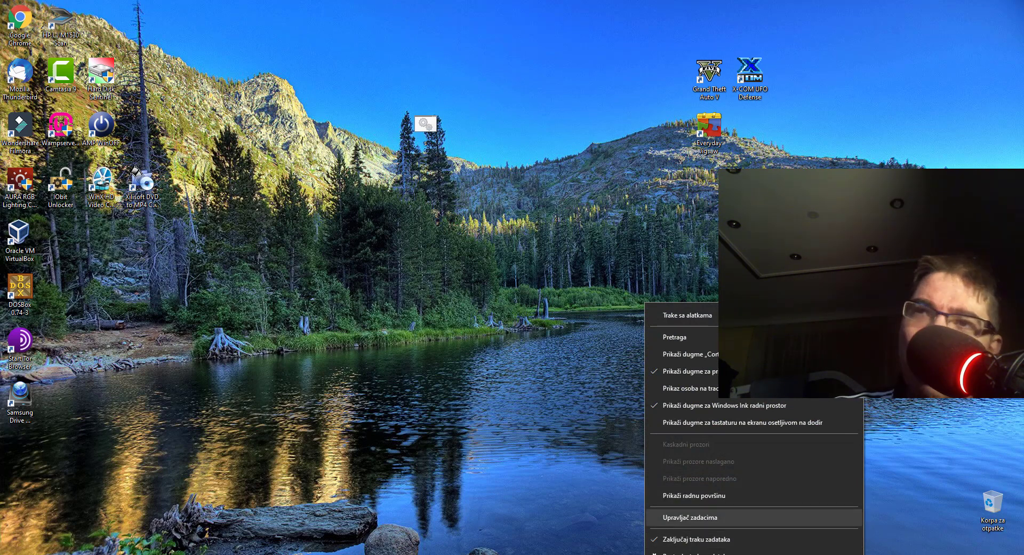
left_click(691, 517)
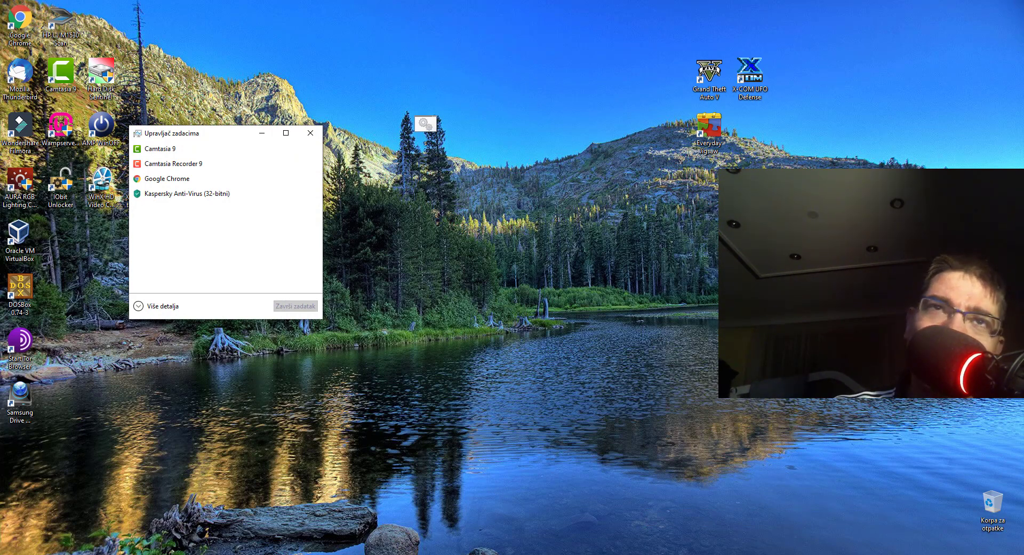
key("alt+d")
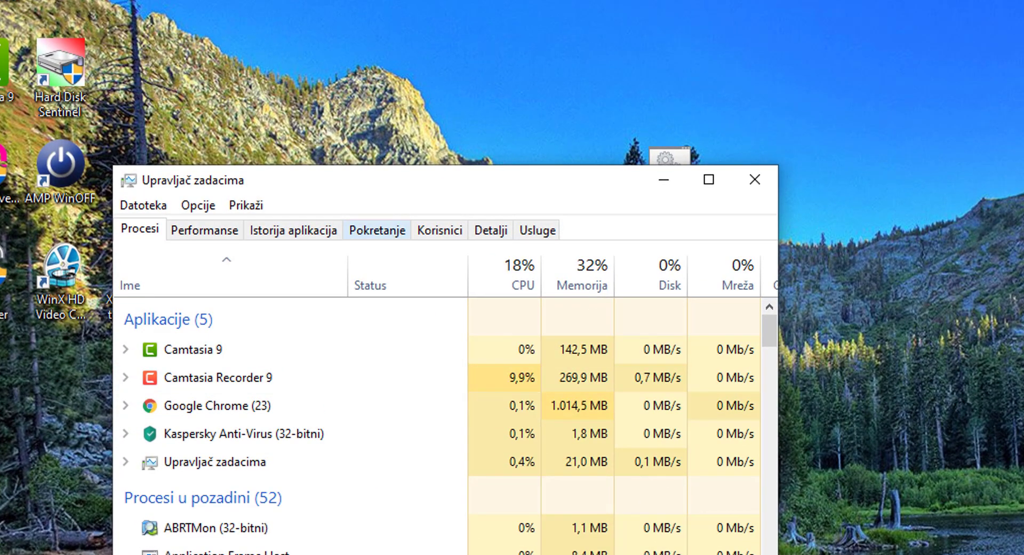
left_click(377, 230)
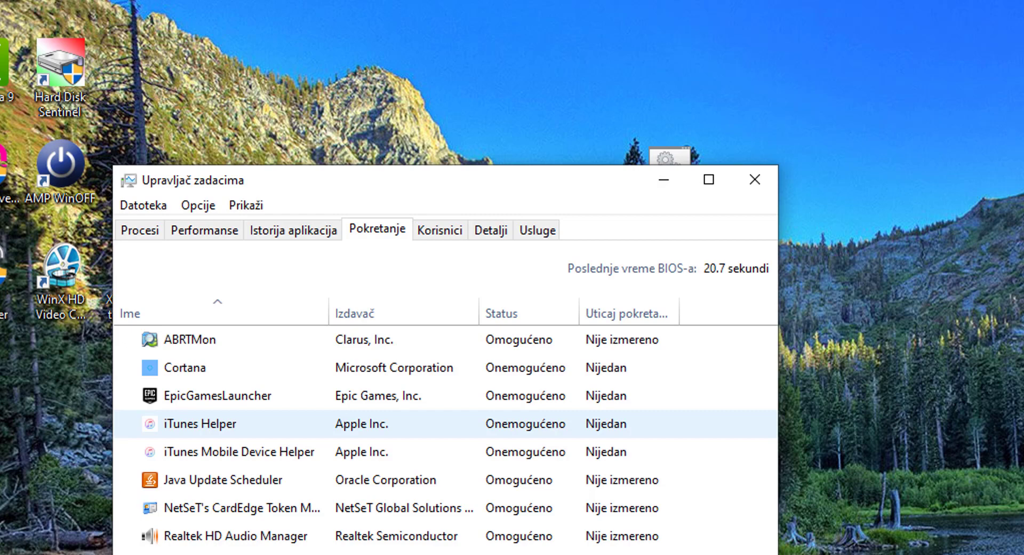
right_click(229, 426)
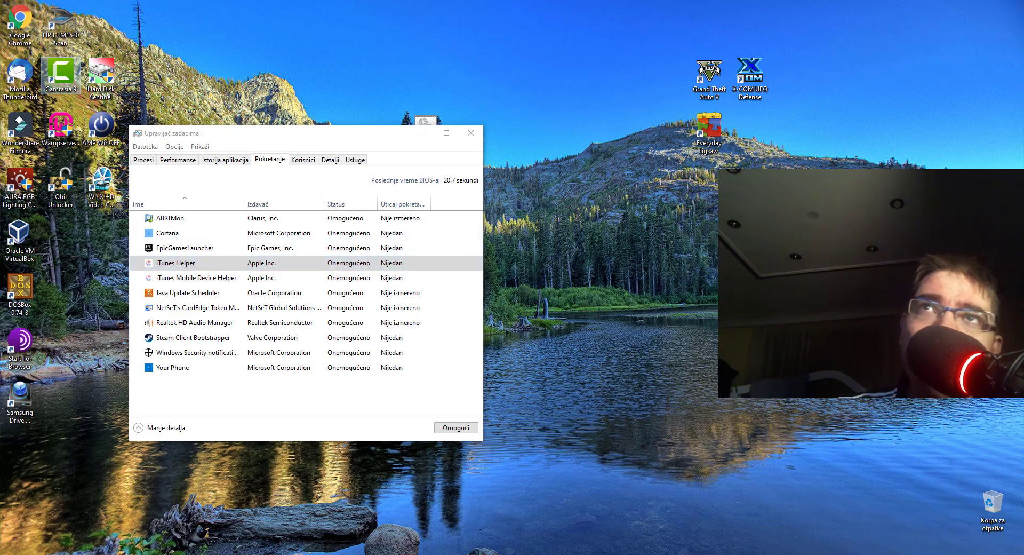
left_click(471, 133)
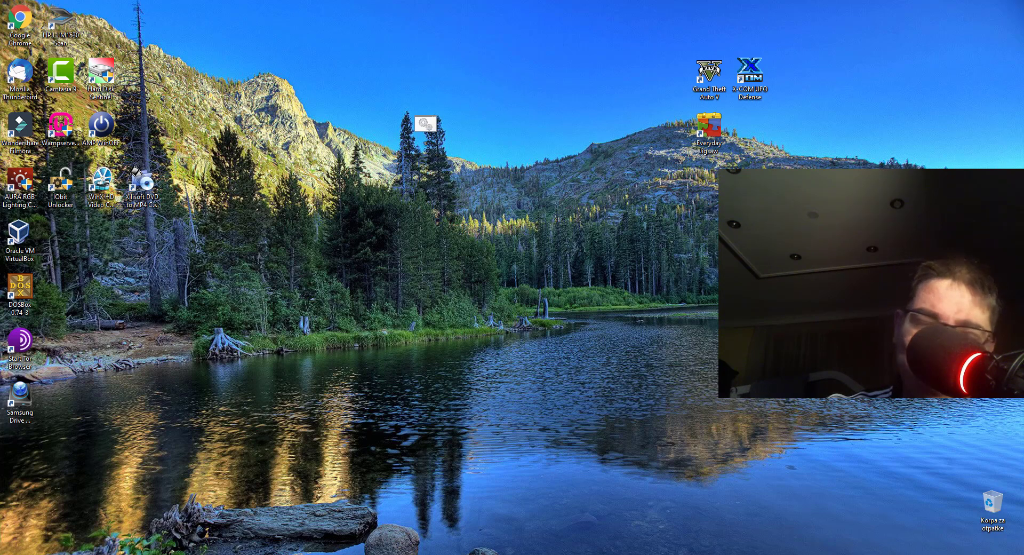
Open the Services app, view the description of Corel License Validation Service V2, and close the window.
key("super")
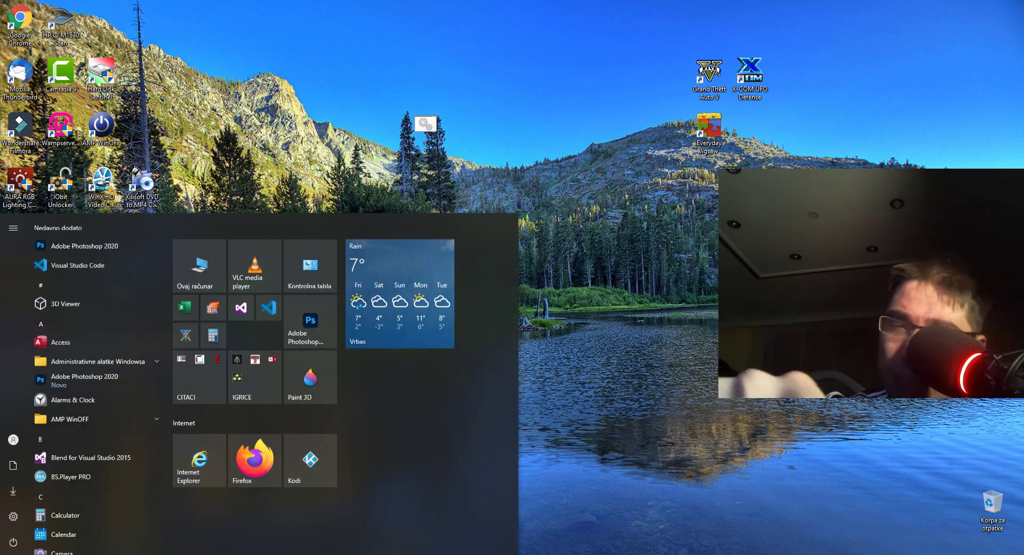
type("ser")
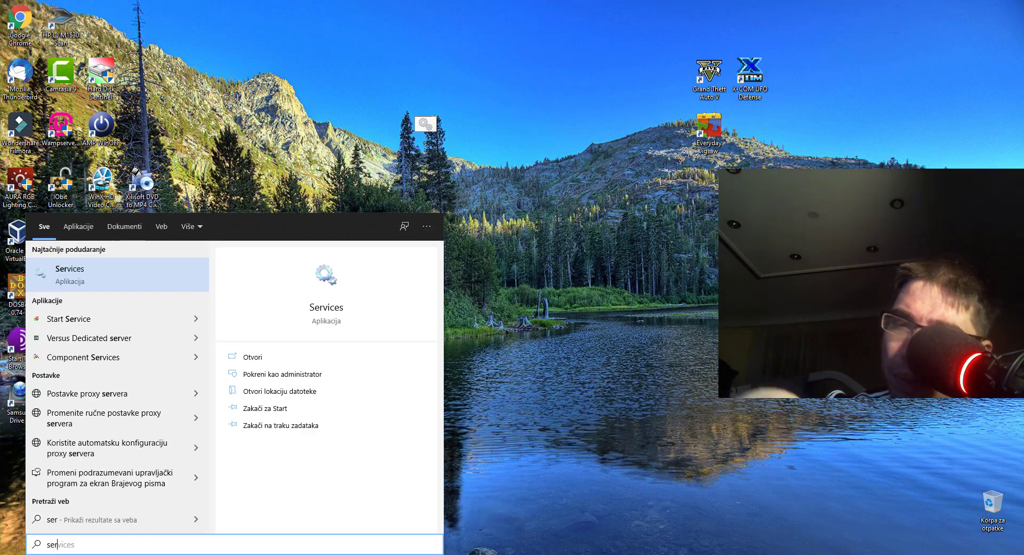
type("vices")
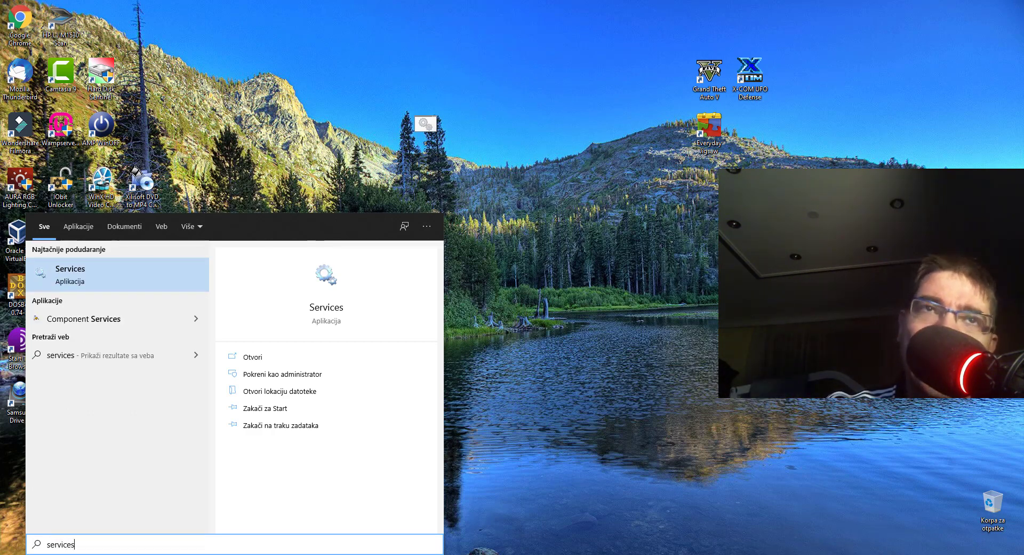
key("Return")
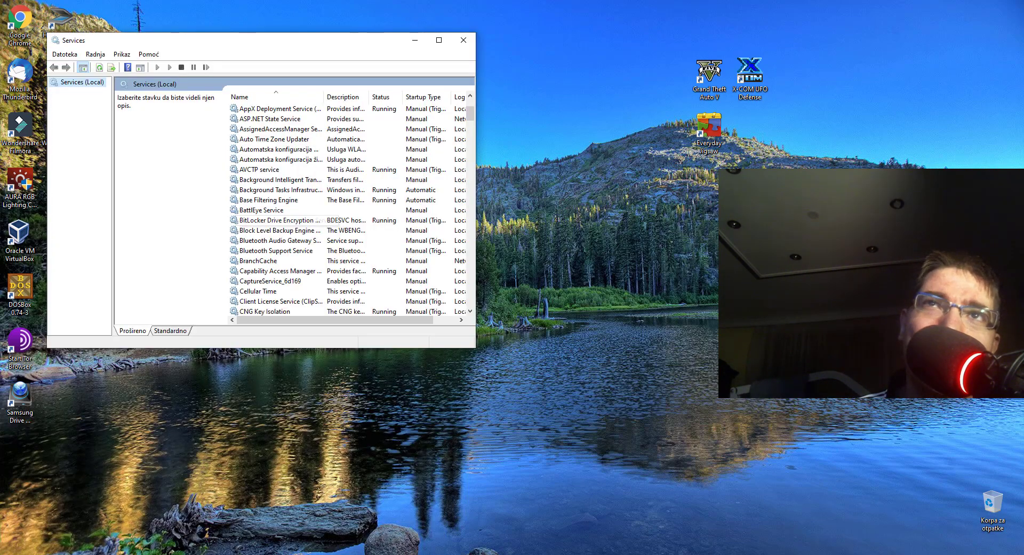
scroll(347, 208, "down", 3)
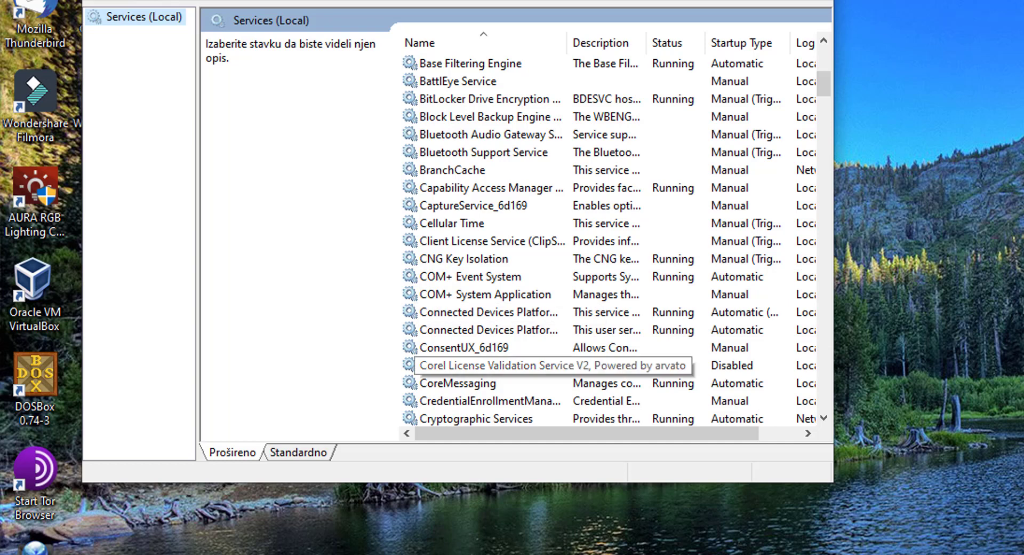
left_click(491, 365)
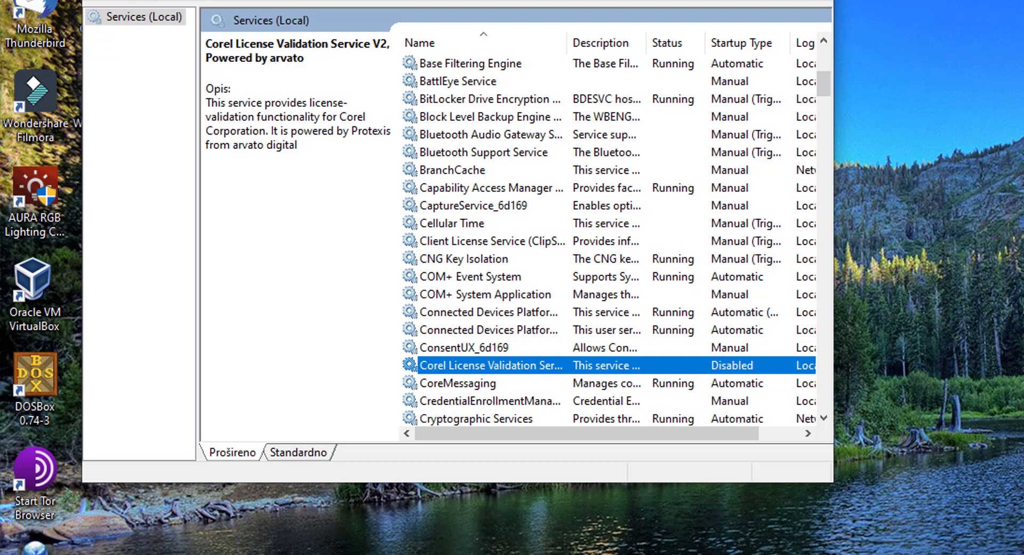
scroll(608, 240, "down", 1)
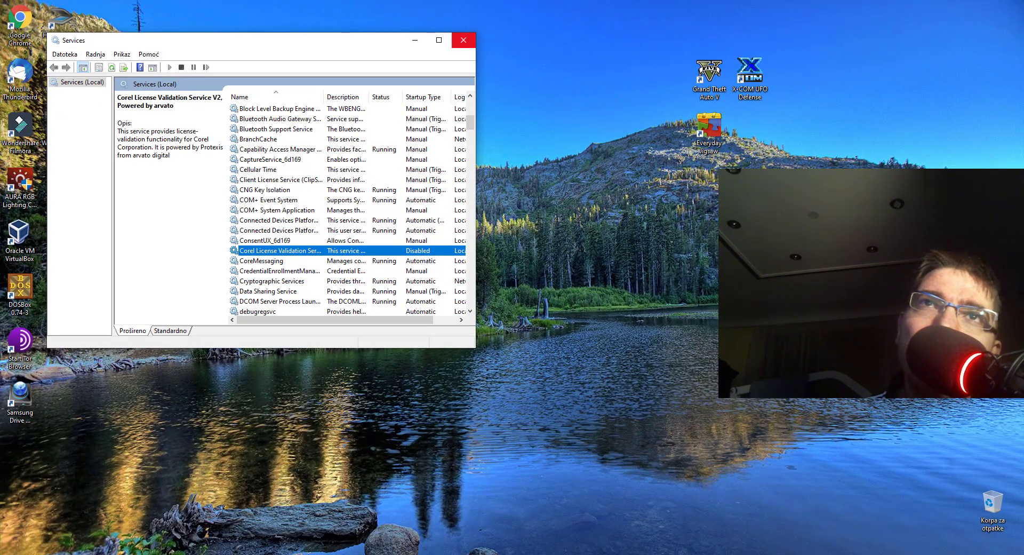
left_click(464, 40)
Search Windows for cmd and open the Command Prompt as administrator.
key("super")
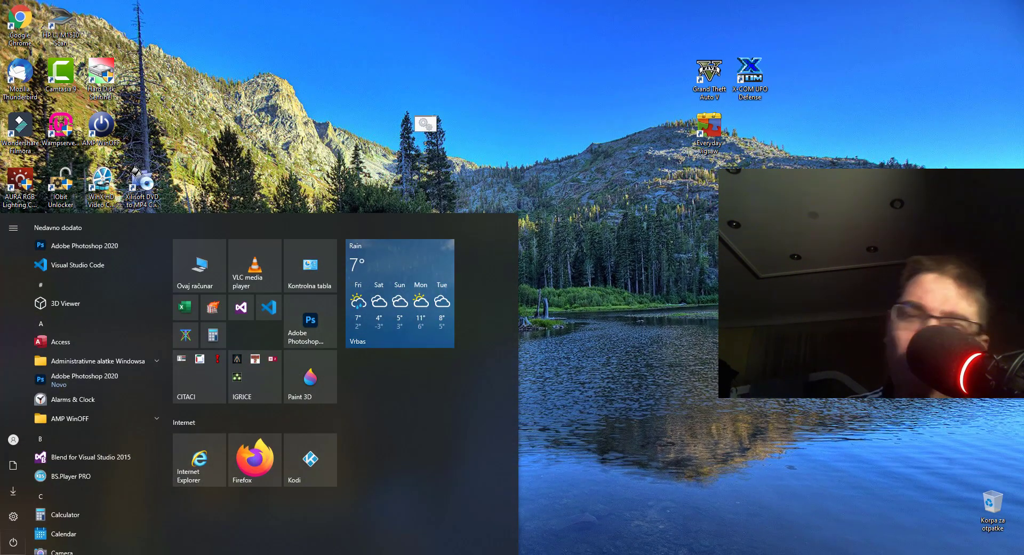
type("c")
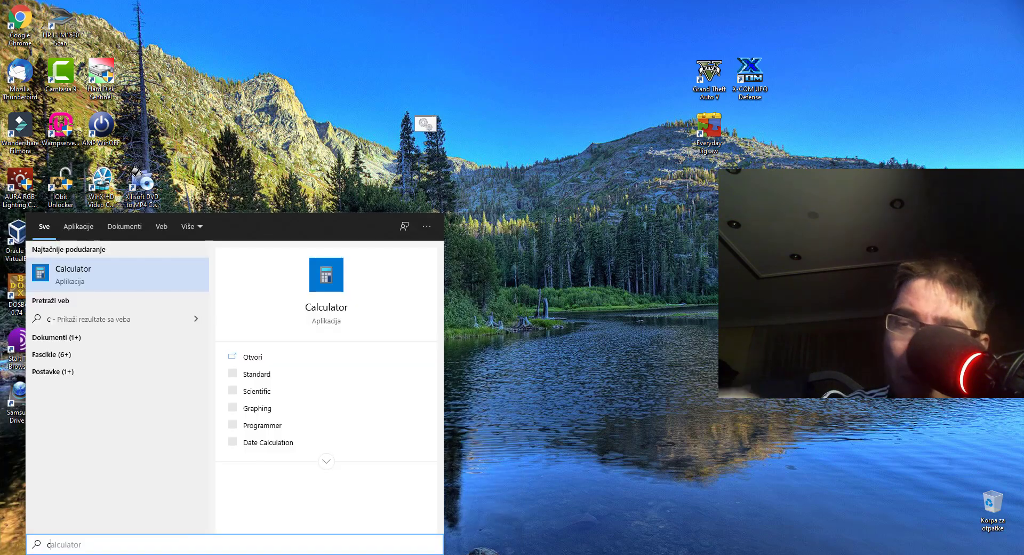
type("md")
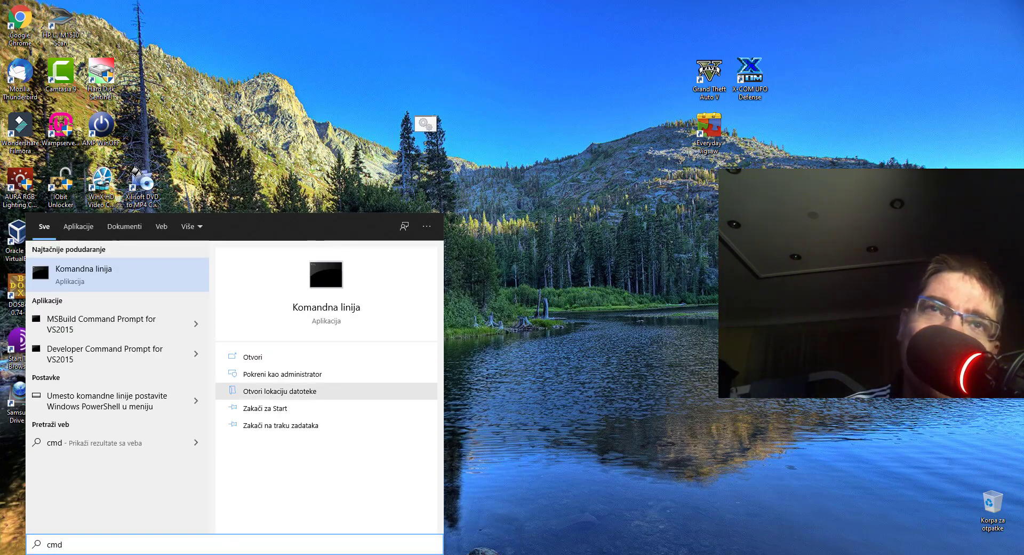
left_click(283, 374)
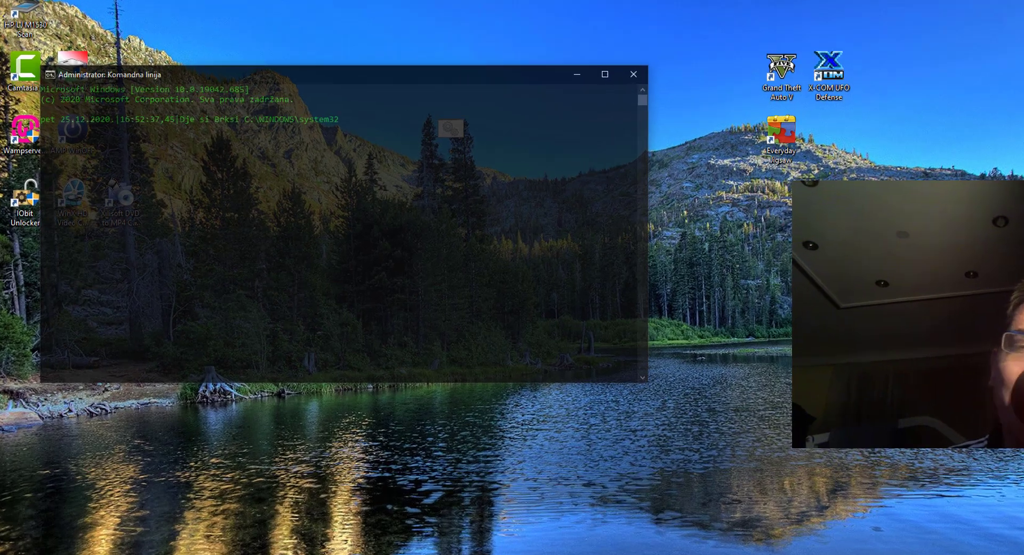
Remove the Corel License Validation Service V2 by running sc delete PSI_SVC_2, and close the Command Prompt.
type("sc delete PSI_SVC_2")
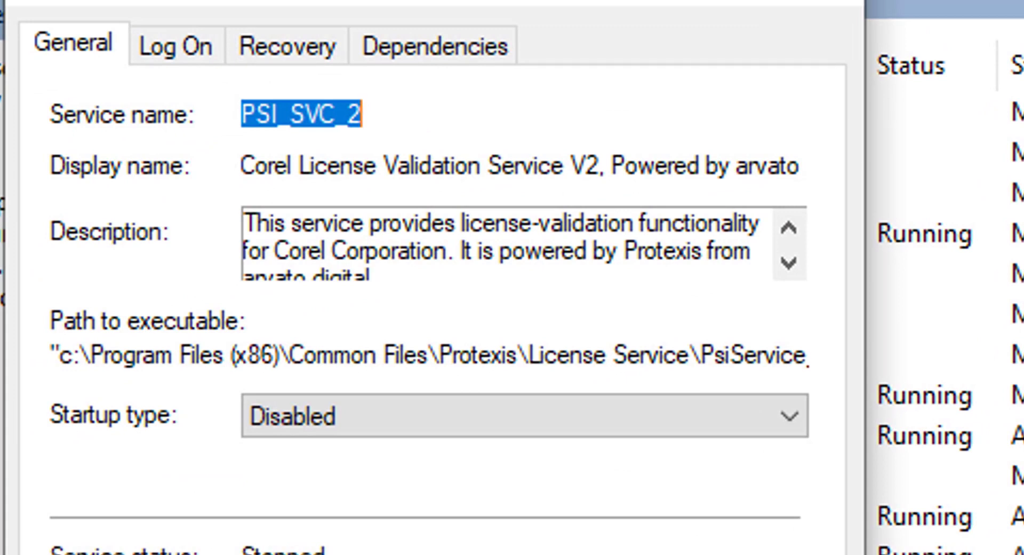
key("Escape")
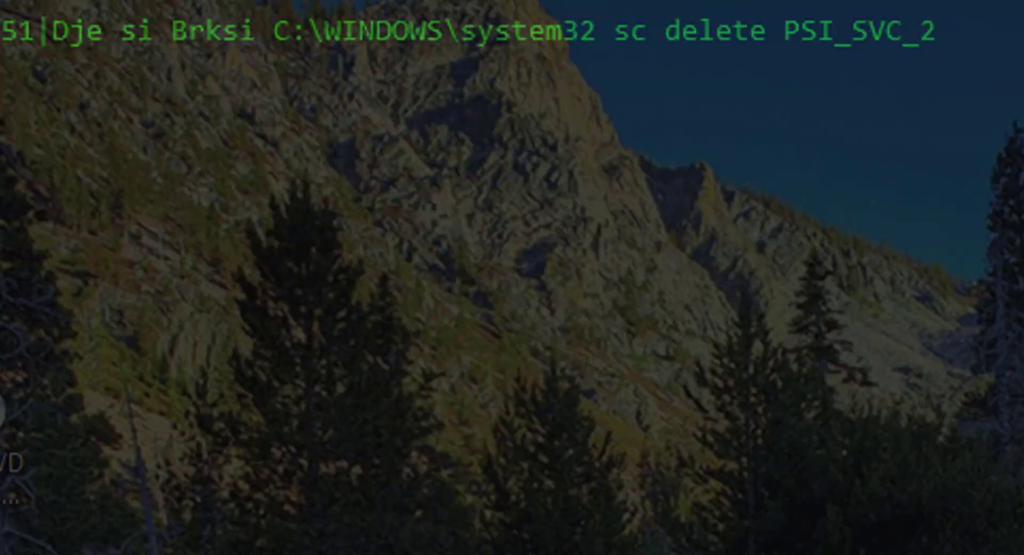
key("Return")
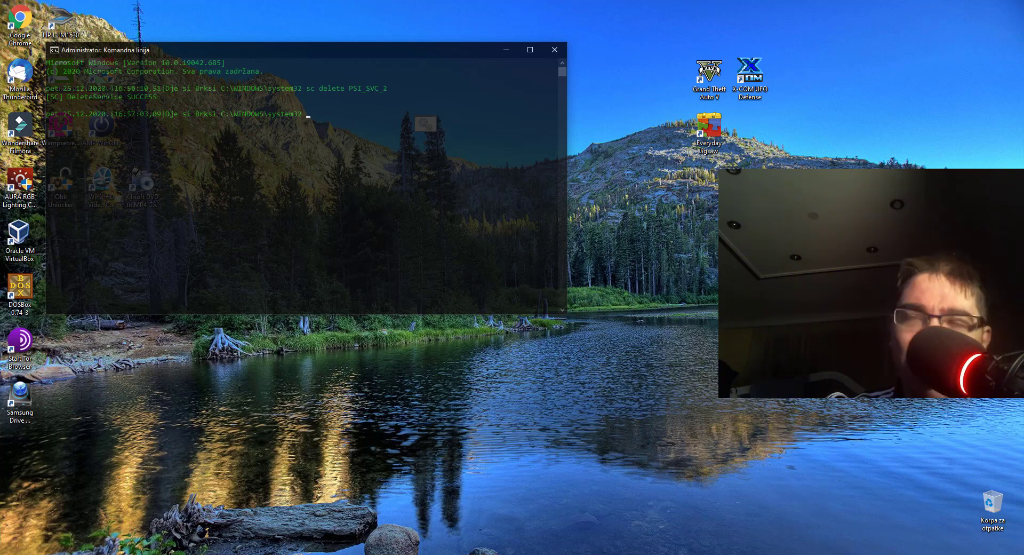
key("alt+F4")
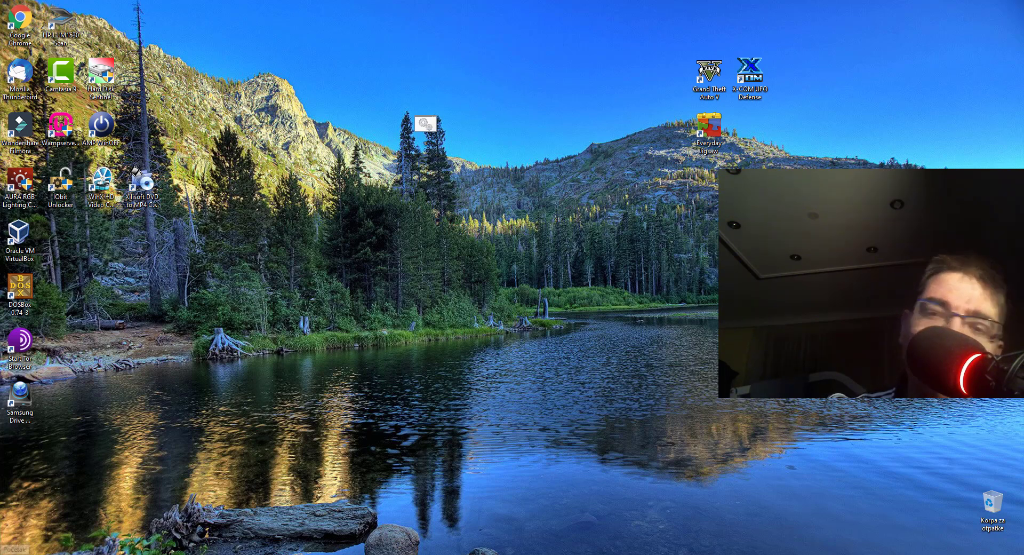
Search Windows for msconfig, open System Configuration, and display its list of services.
left_click(11, 550)
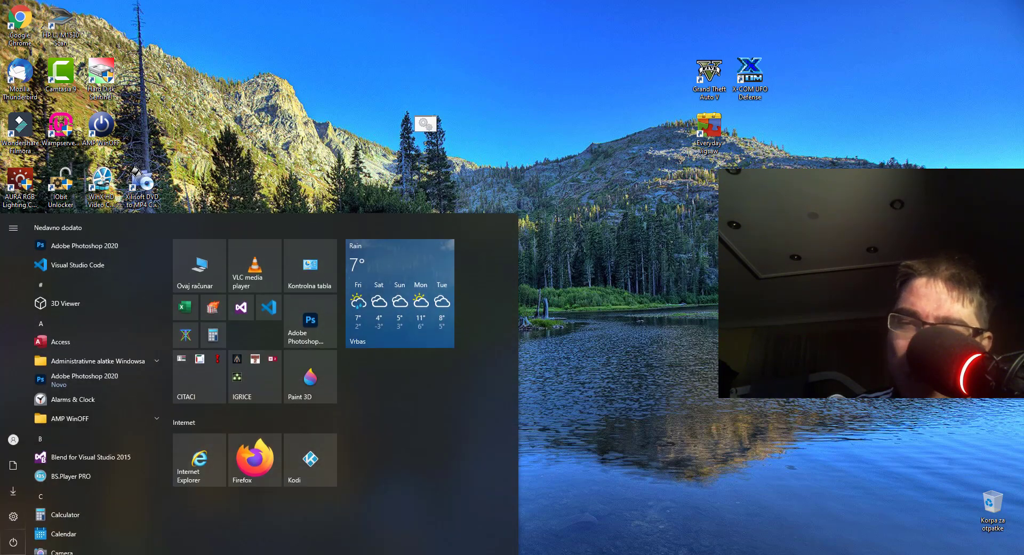
type("m")
type("s")
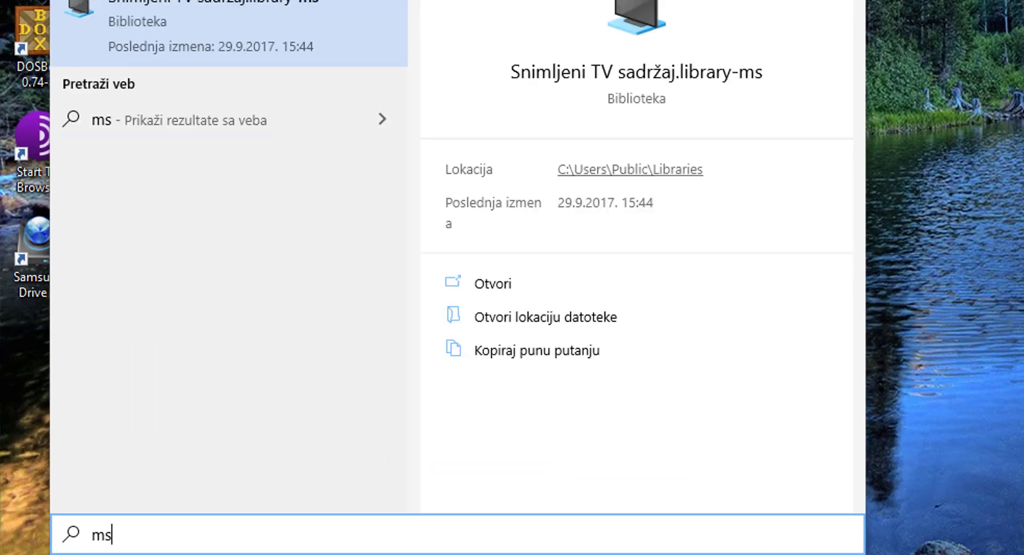
type("conf")
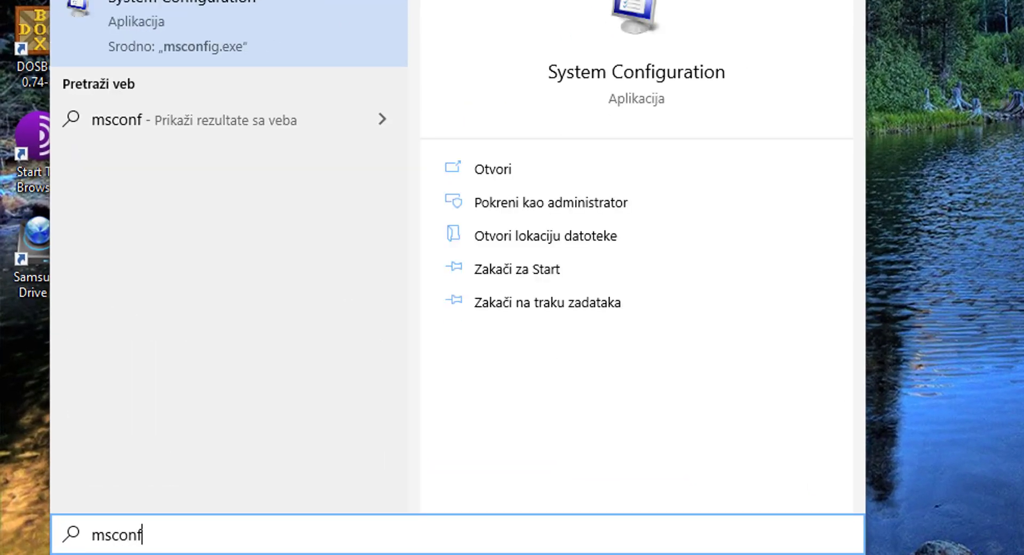
type("ig")
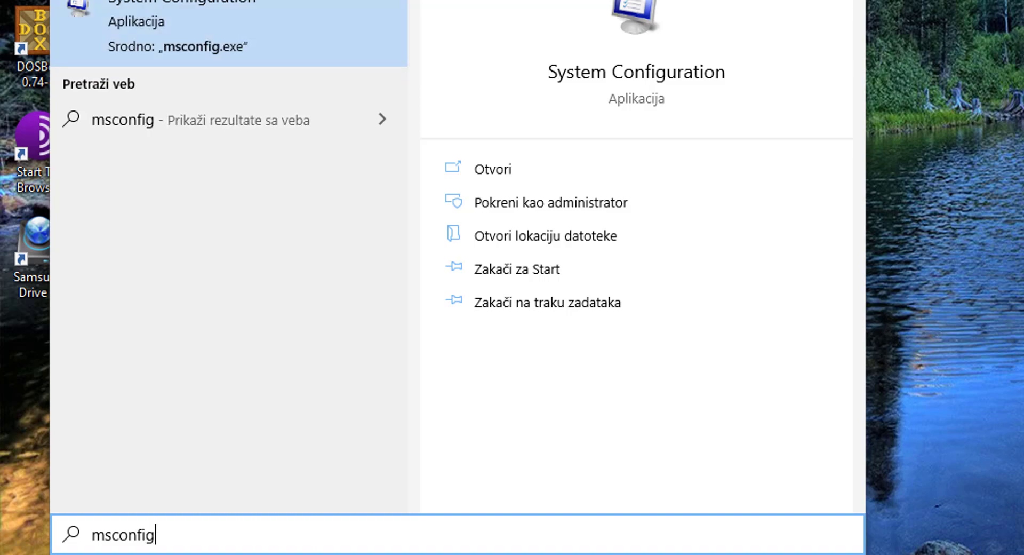
key("Return")
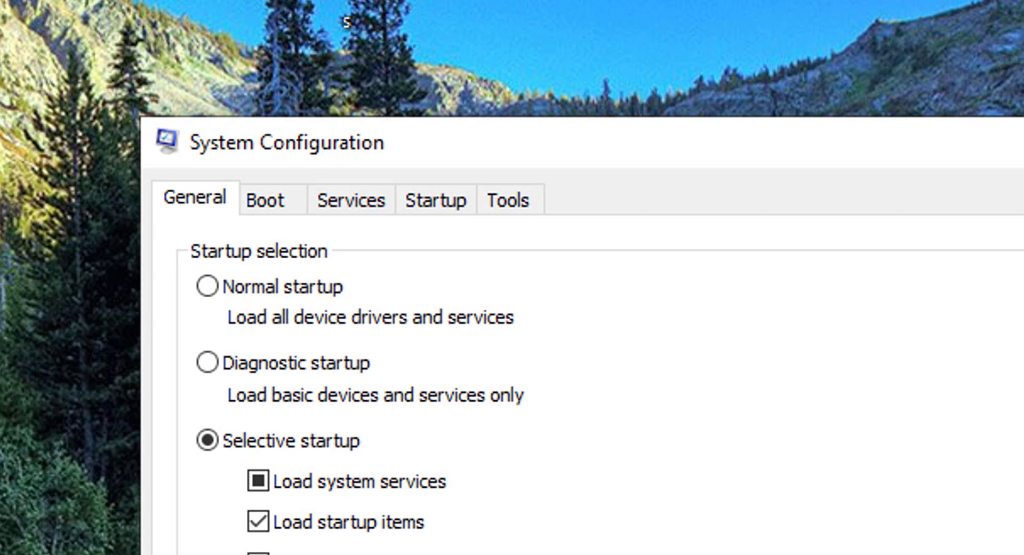
left_click(351, 200)
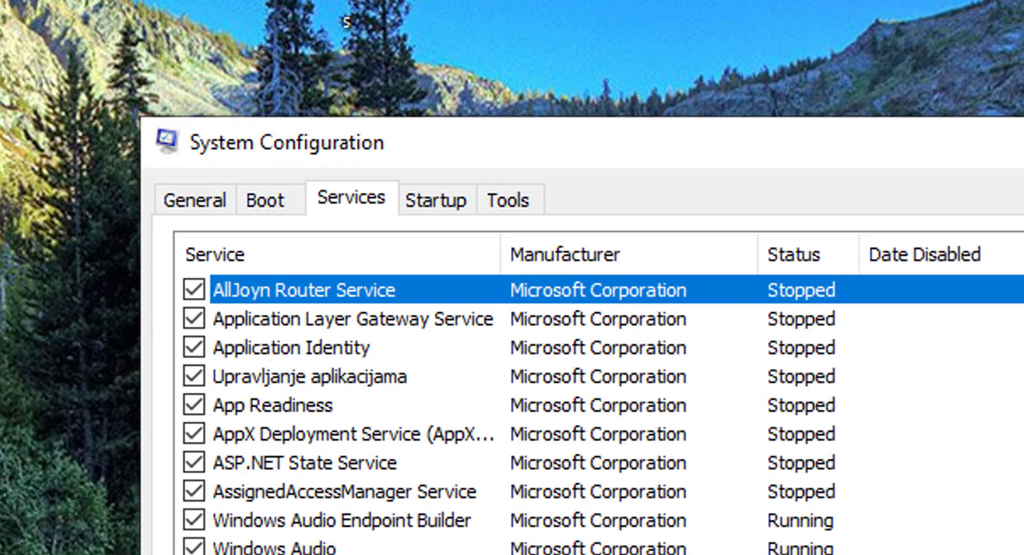